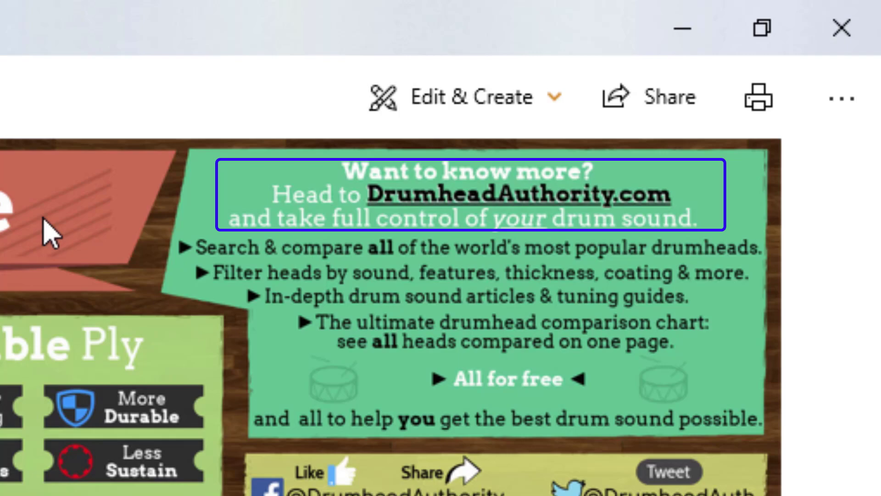
click(472, 196)
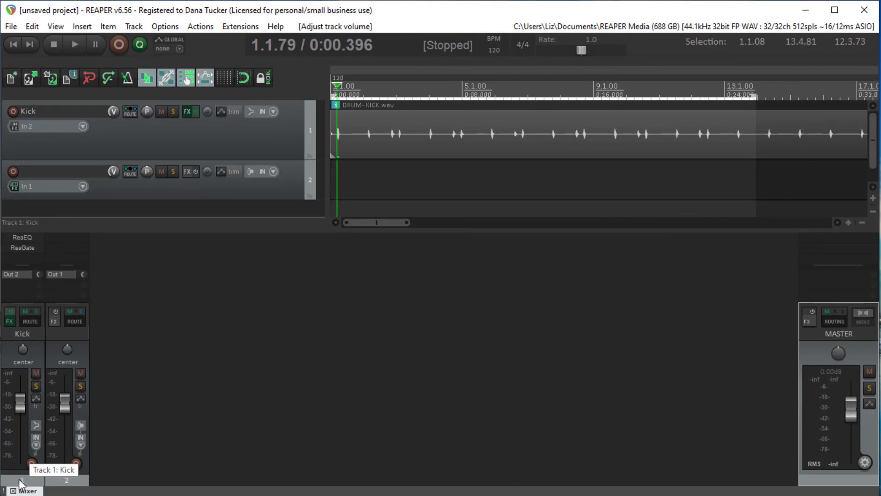
Step: Move the unnamed track ahead of the Kick track and play the project to check the Kick level
drag(54, 357, 14, 359)
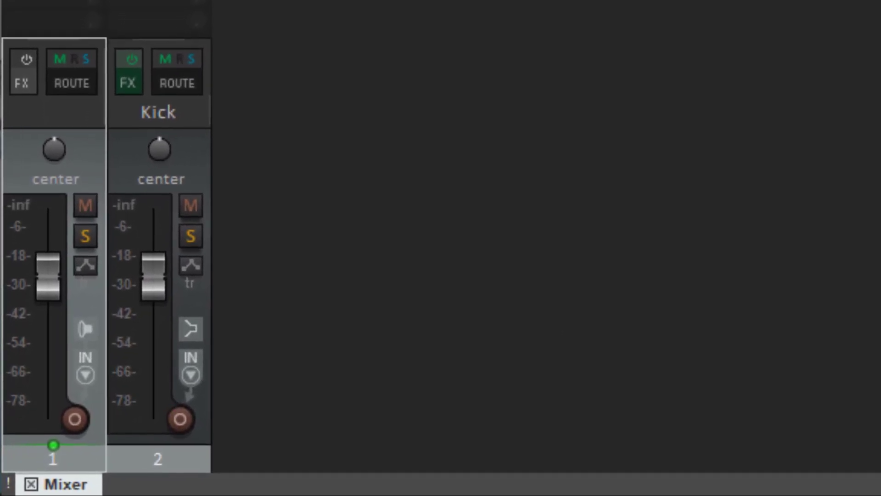
key(space)
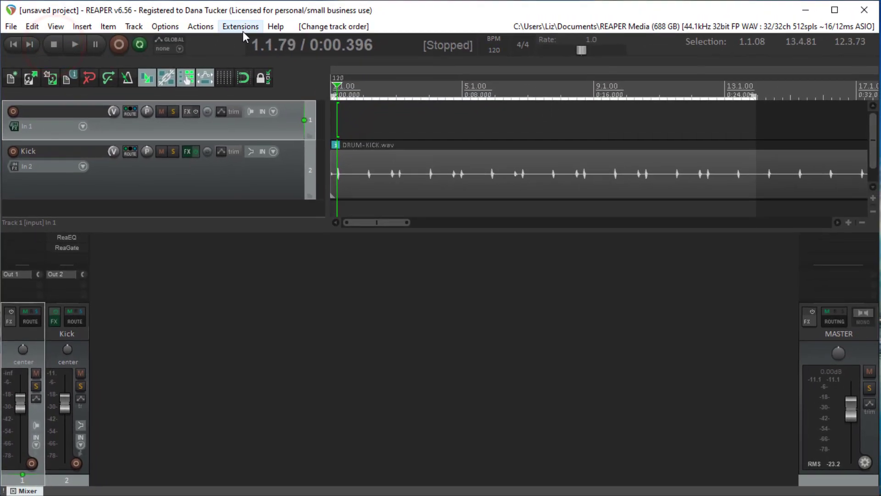
Step: Analyze the Kick track's loudness with the Loudness extension and normalize the track to -23 LUFS
click(242, 28)
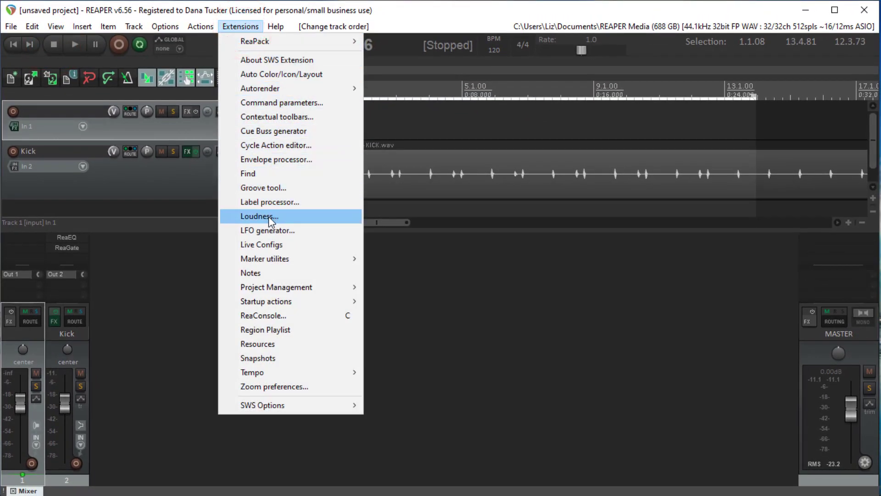
click(269, 219)
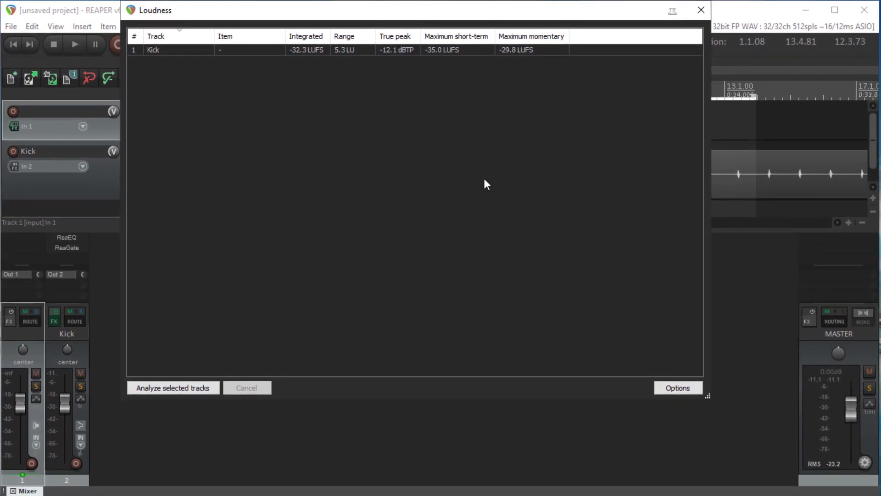
click(307, 50)
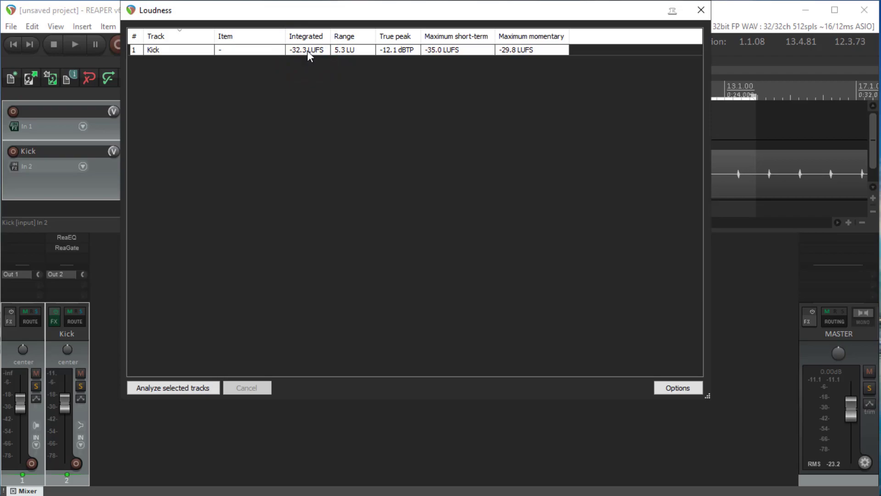
right_click(177, 51)
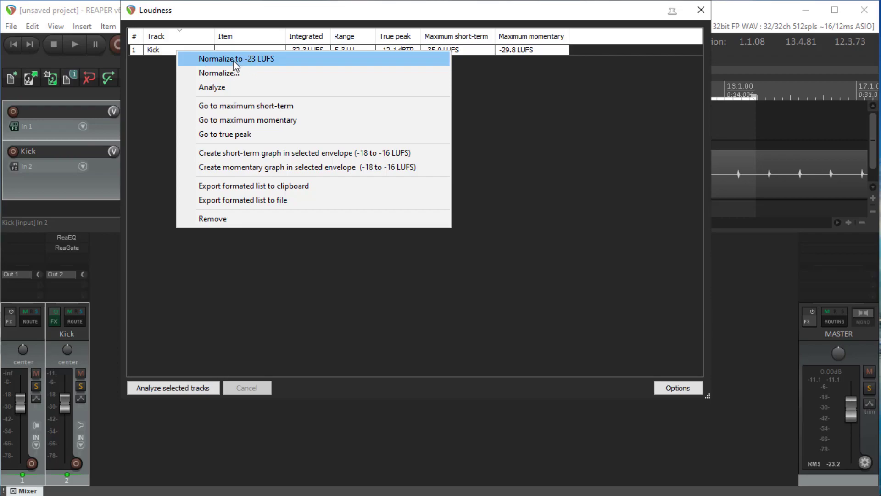
click(65, 405)
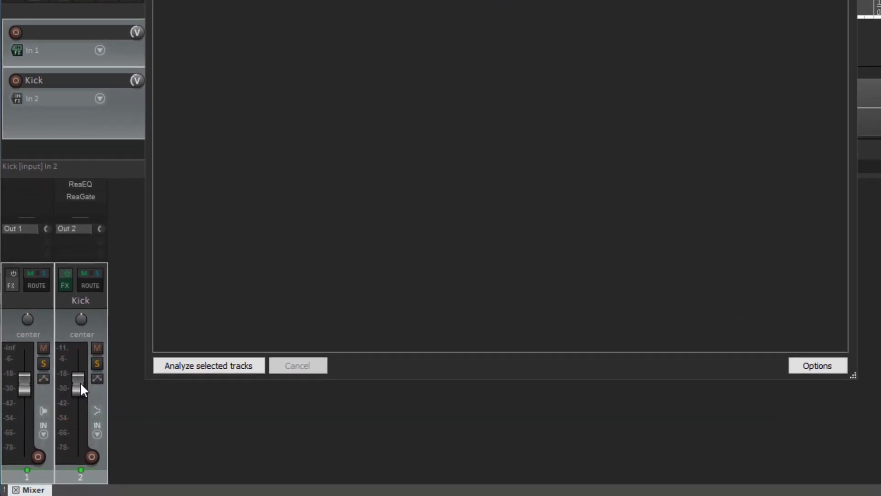
mouse_move(80, 385)
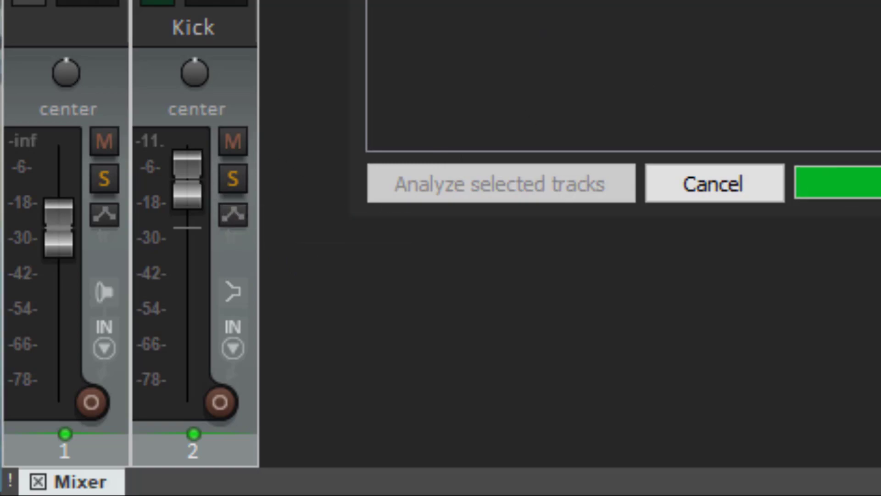
mouse_move(202, 187)
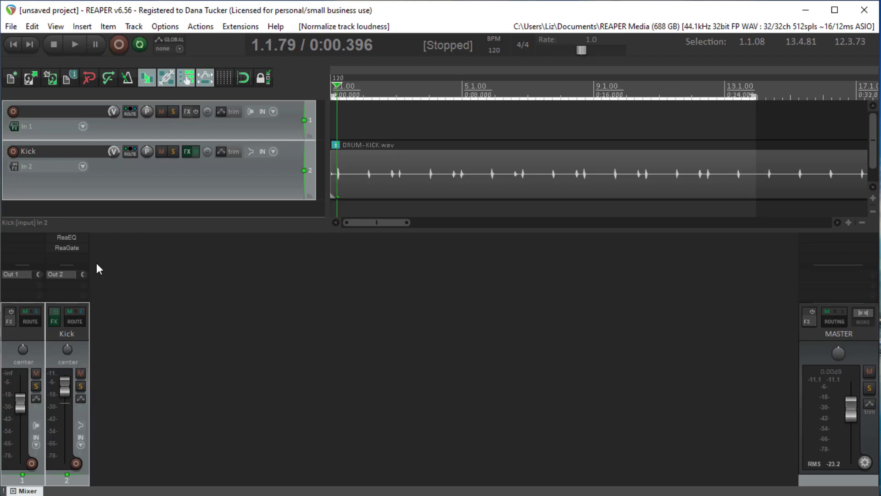
Step: Bypass the Kick track's effects and arm both selected tracks for recording
click(56, 313)
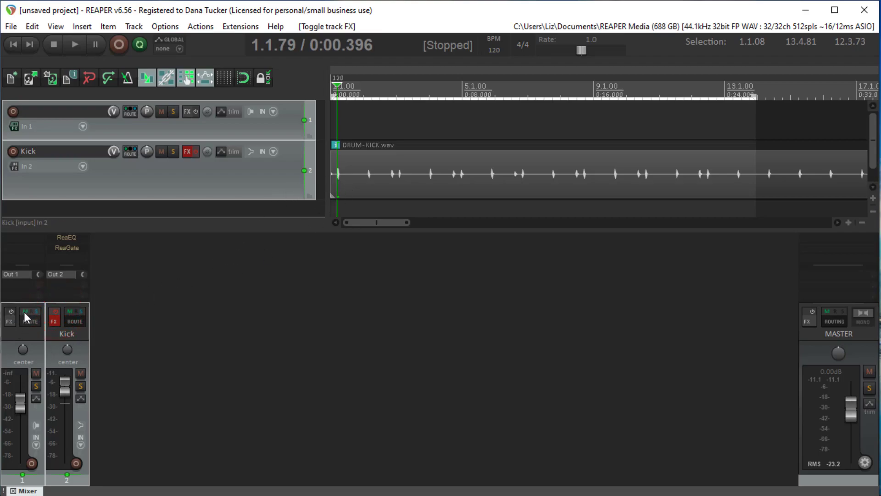
click(31, 462)
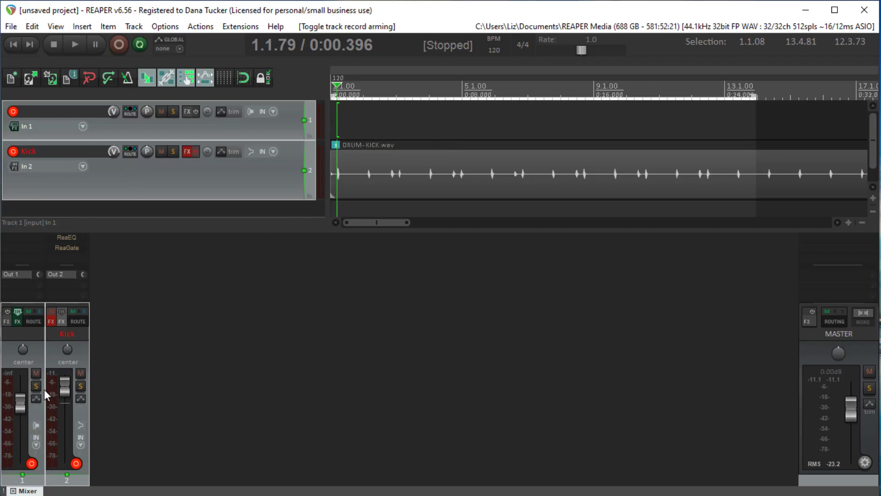
Step: Return the Kick fader and the unnamed track's fader to their default level
drag(64, 390, 63, 408)
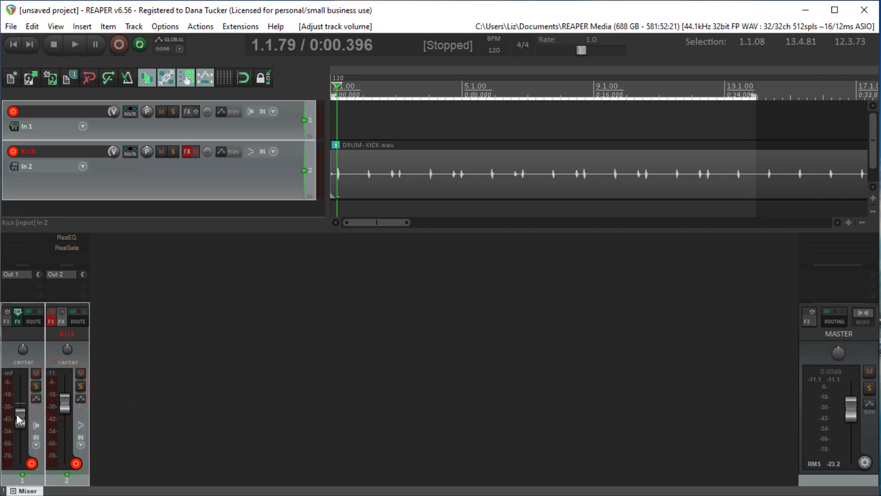
click(39, 359)
drag(21, 412, 21, 397)
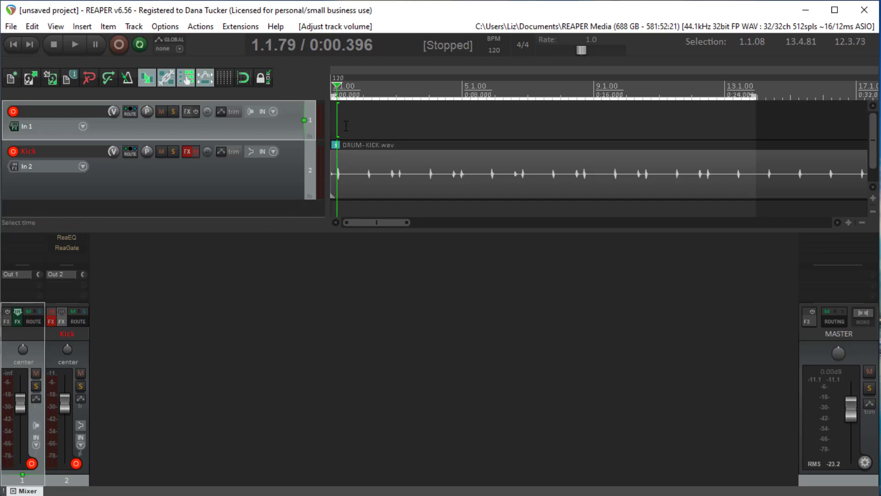
Step: Disarm the Kick track, record about 12 seconds onto the unnamed track from the project start, and save the recorded file
click(12, 44)
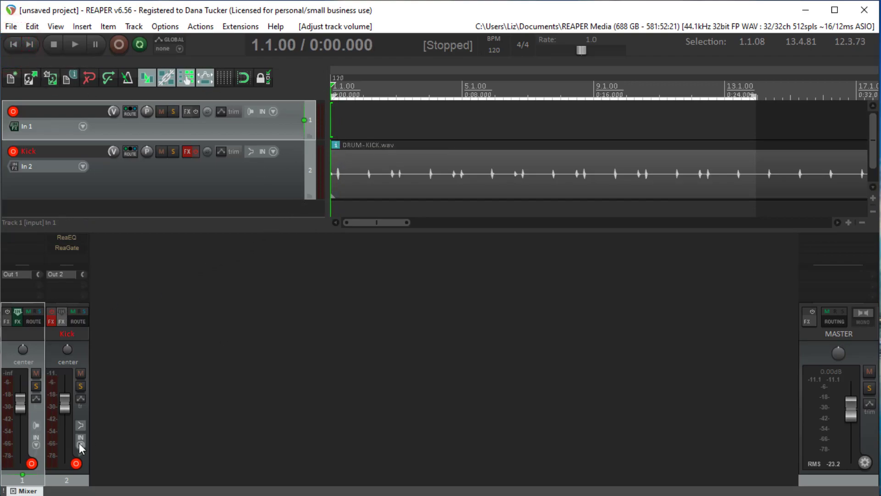
click(74, 467)
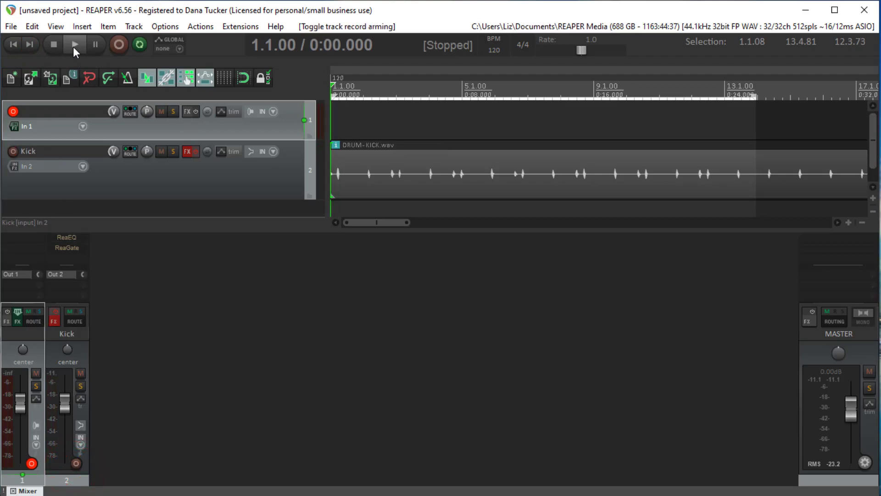
click(118, 46)
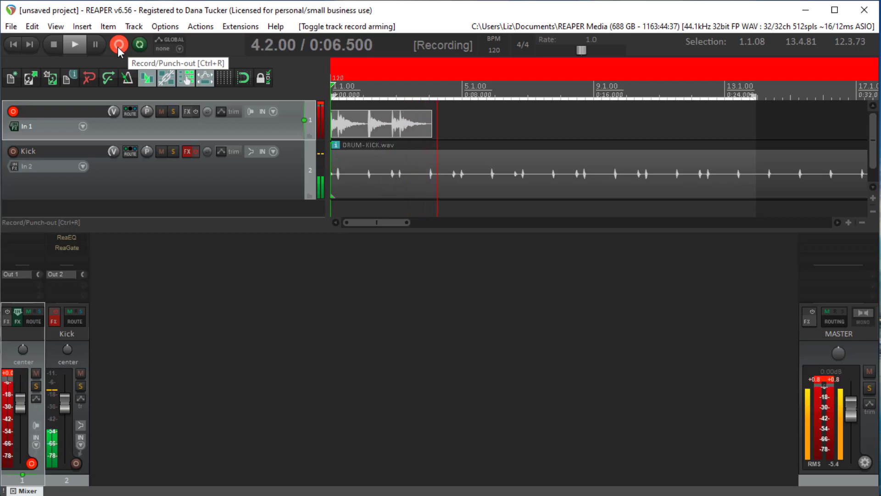
click(52, 45)
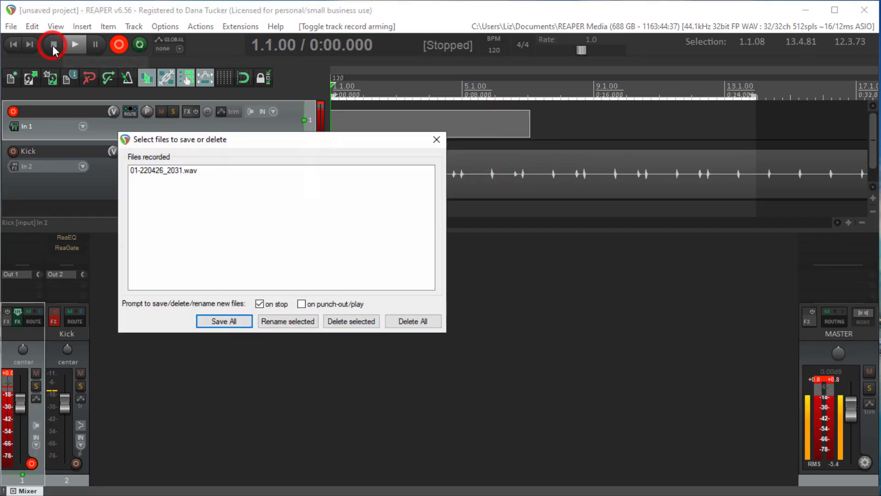
click(218, 321)
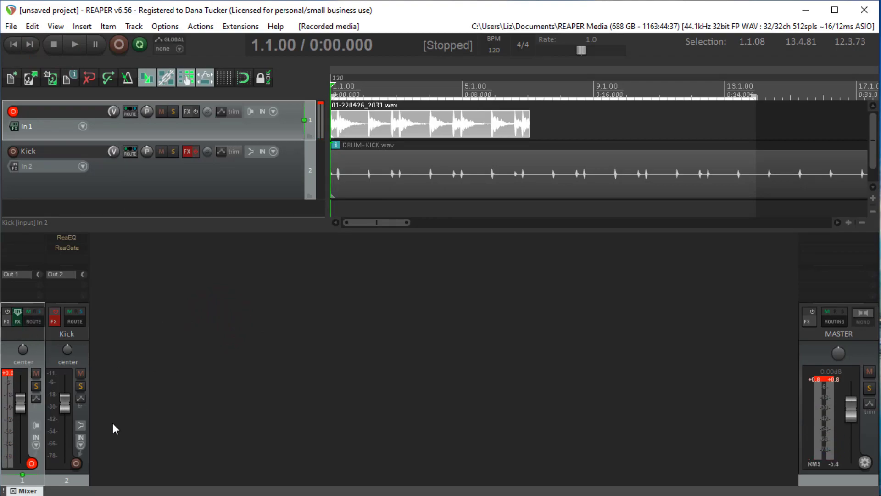
Step: Disarm the unnamed track and clear the clip indicators on its meter and the master meter
click(31, 463)
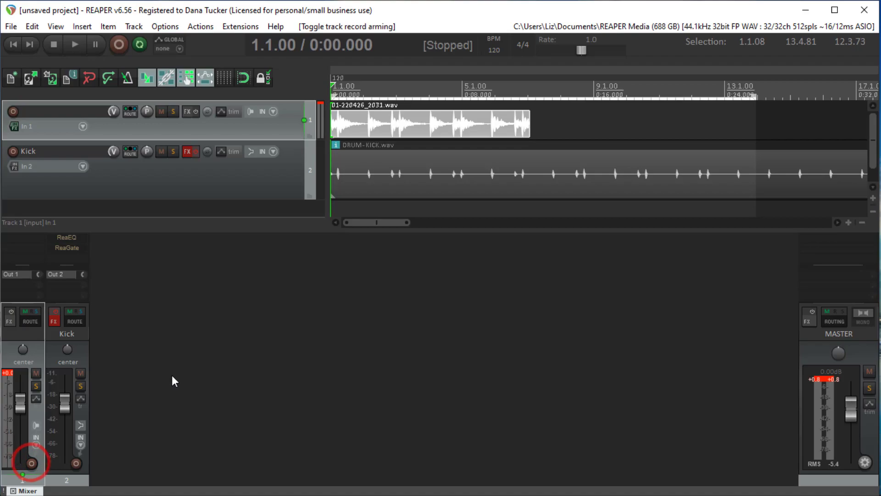
click(8, 373)
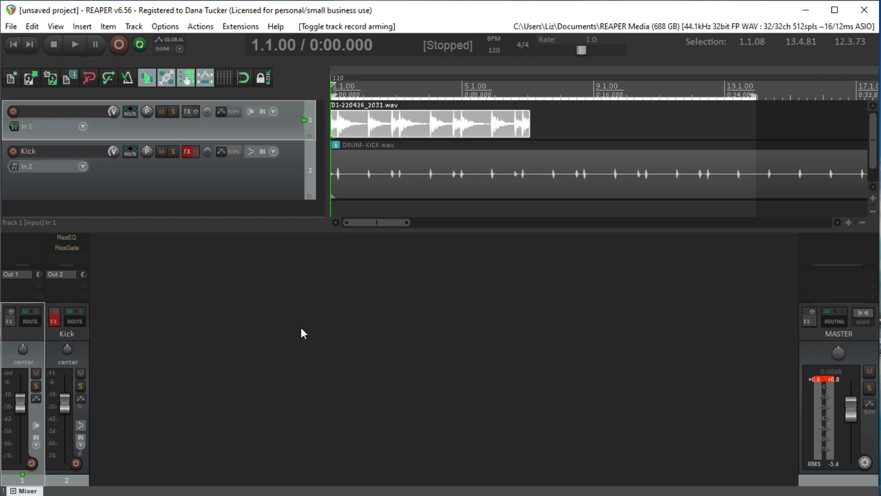
click(816, 379)
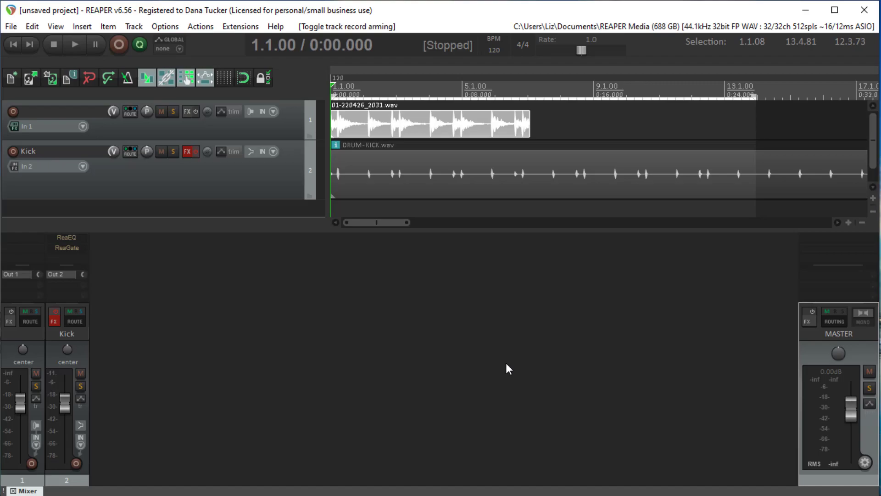
Step: Examine the peak near 0:03.766 in the recorded item closely for flattened, clipped waveform tops
click(400, 125)
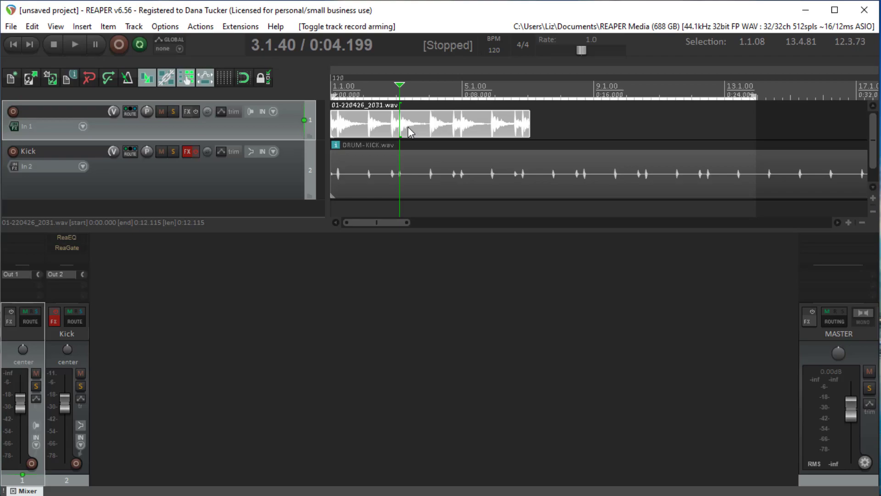
double_click(297, 140)
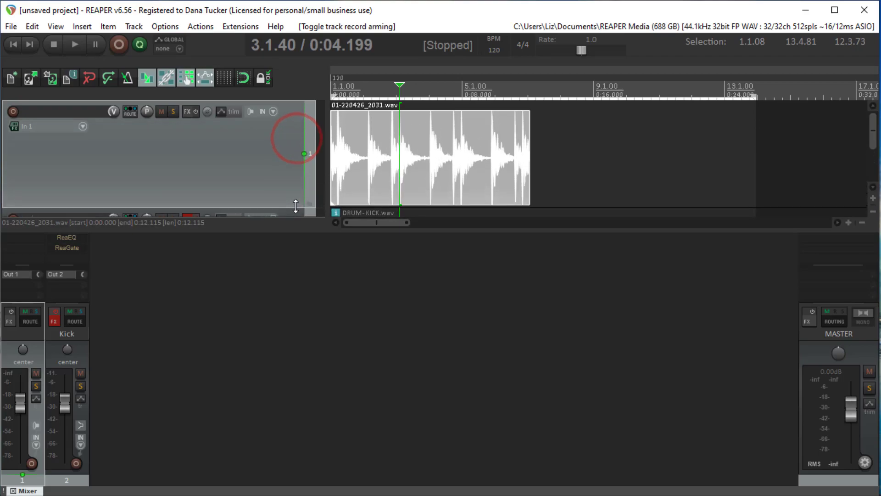
click(393, 153)
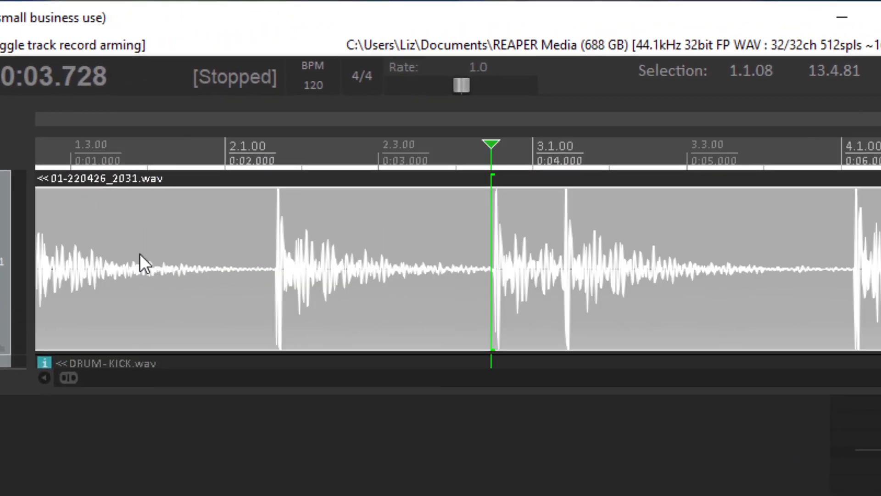
scroll(437, 298, up, 10)
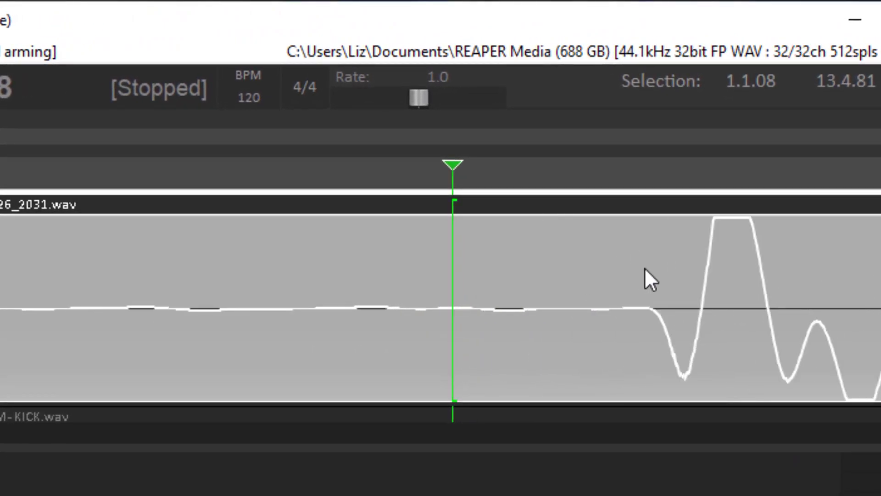
click(734, 293)
scroll(735, 293, up, 4)
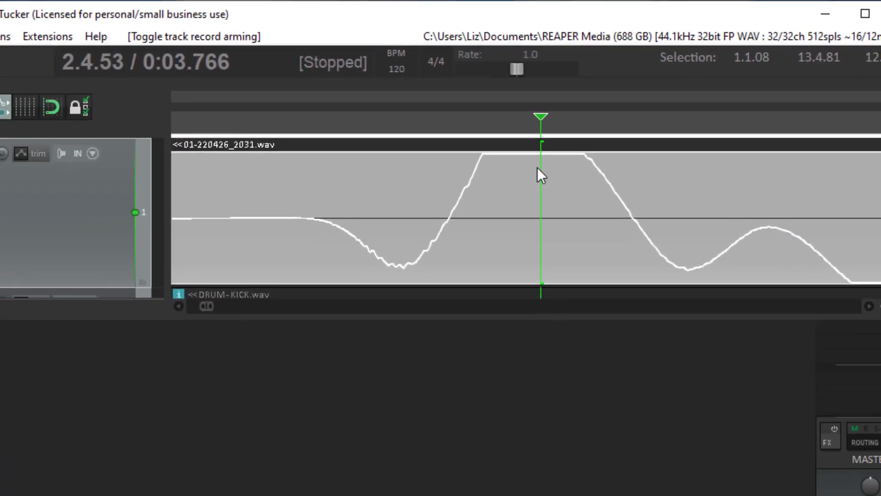
scroll(471, 215, down, 3)
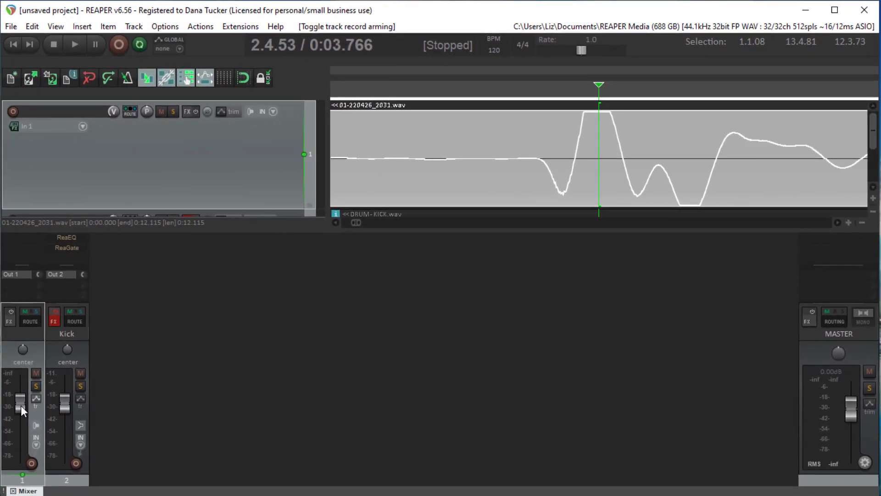
Step: Lower the unnamed track's fader and check the recorded waveform around the hit near 0:02.316
drag(18, 402, 18, 417)
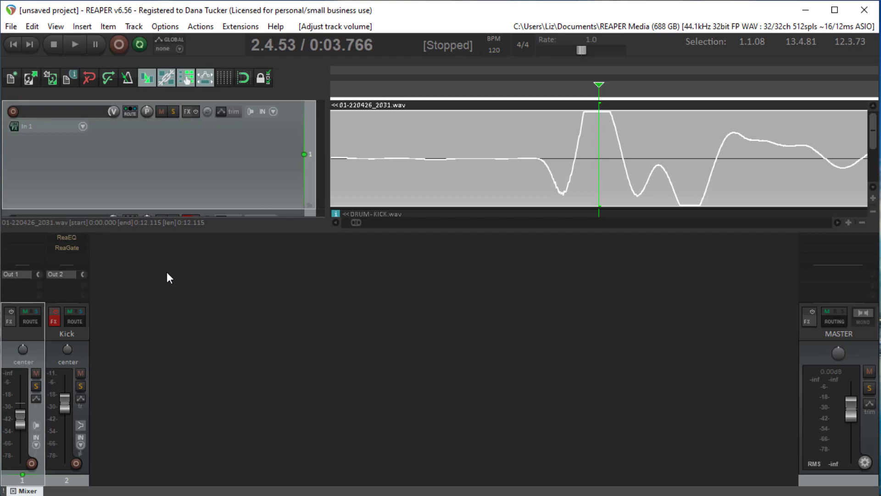
scroll(457, 170, down, 5)
scroll(458, 172, down, 5)
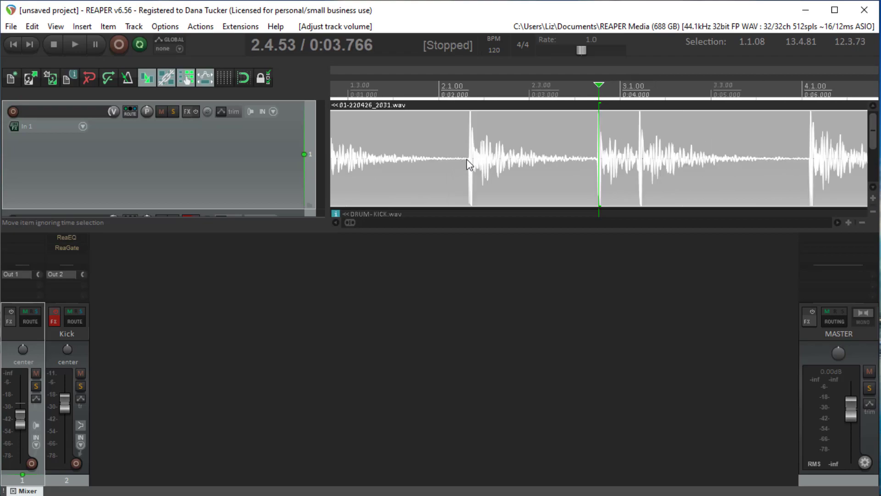
click(468, 159)
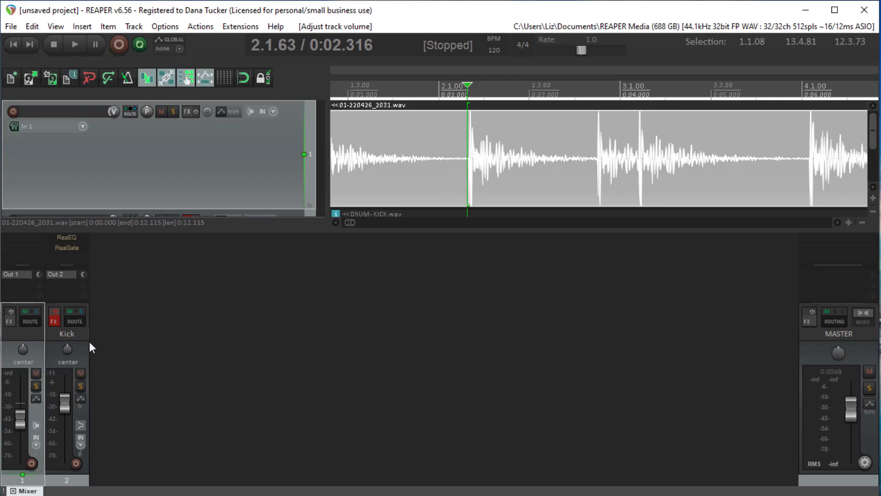
Step: Lower the recorded item's own volume, trying -6.50 dB before settling on -3.02 dB
scroll(358, 196, down, 4)
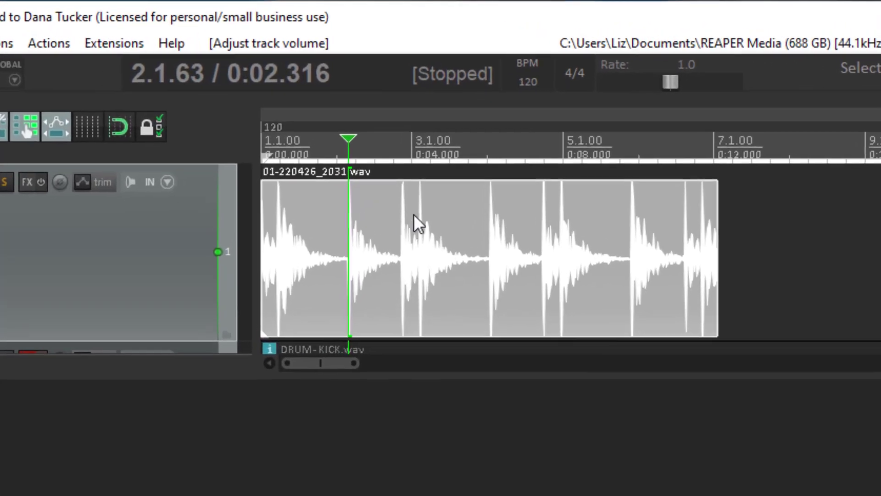
click(419, 178)
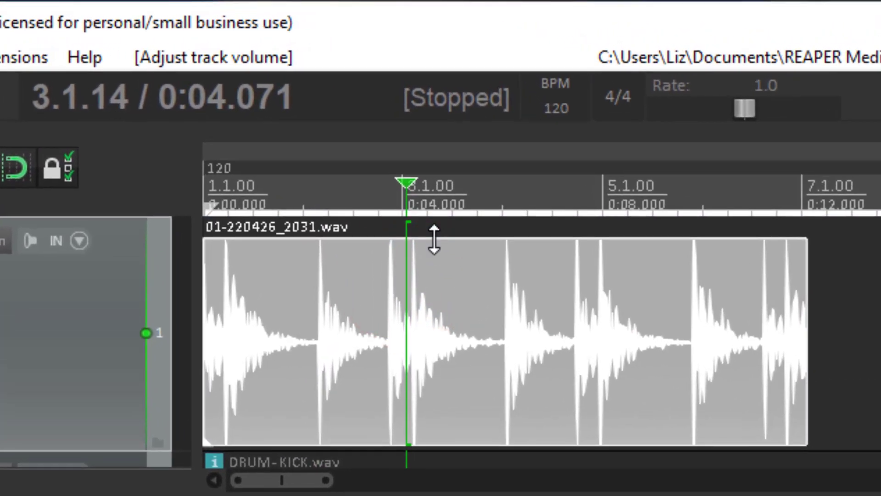
drag(434, 239, 439, 354)
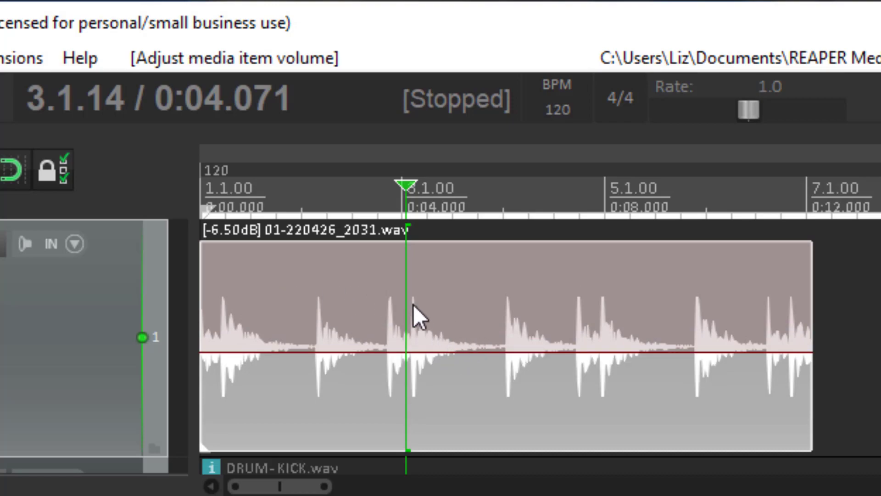
click(494, 352)
drag(495, 352, 505, 303)
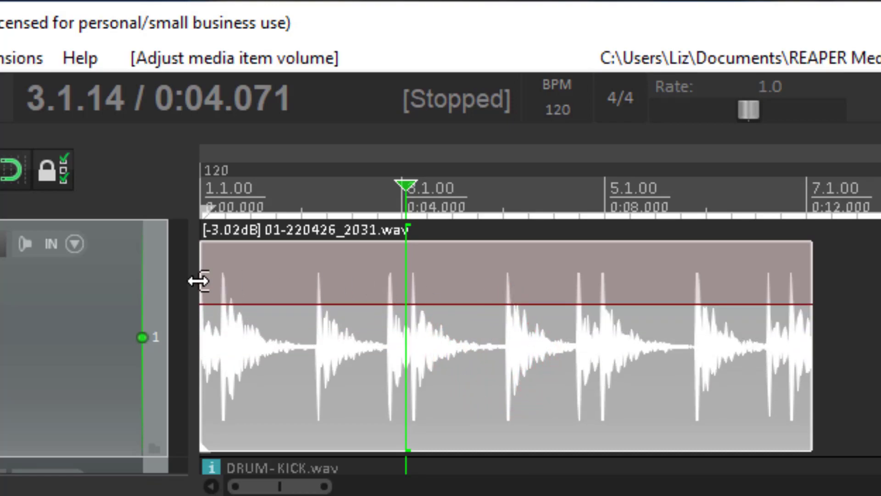
Step: Raise the recorded item's volume to -0.42 dB and reset it to its default level
click(221, 274)
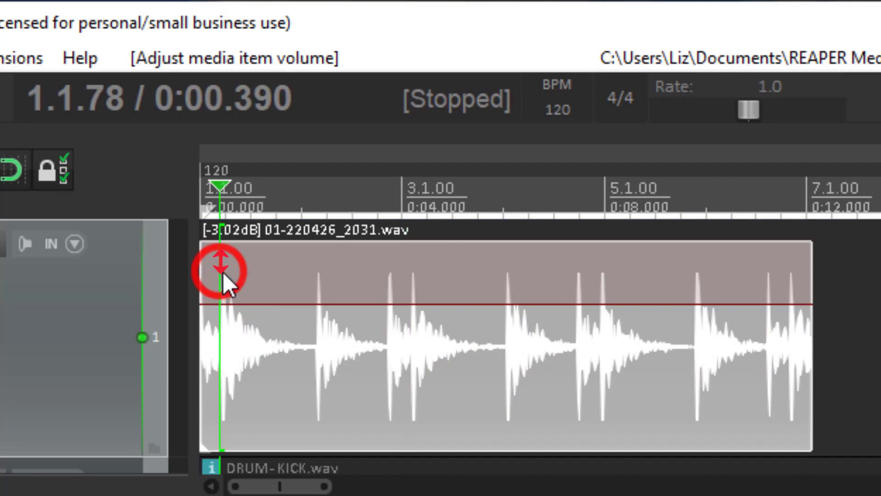
click(233, 241)
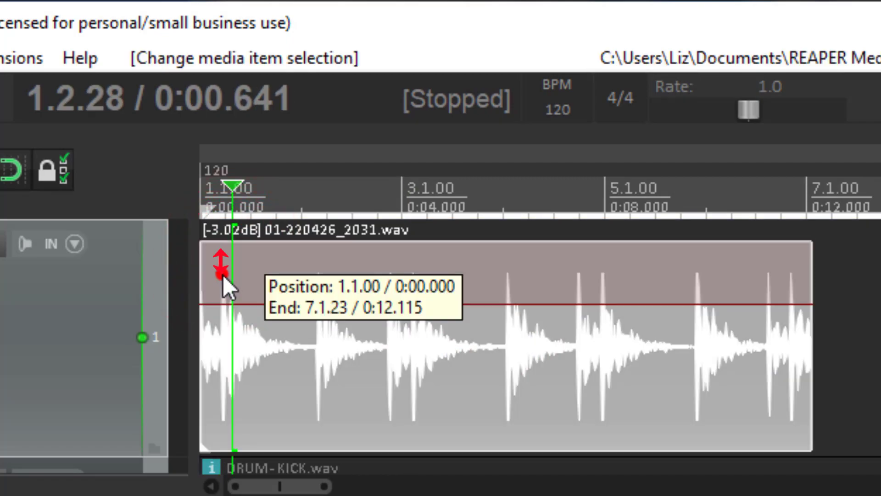
click(222, 273)
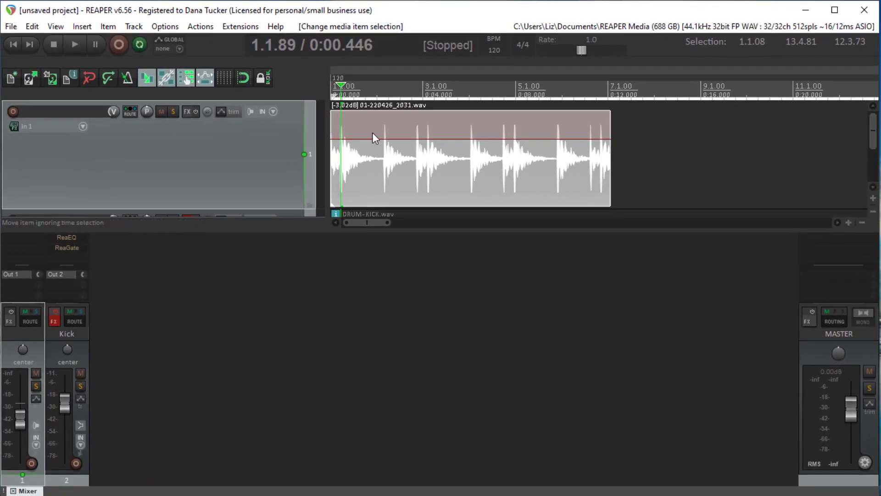
drag(394, 139, 402, 116)
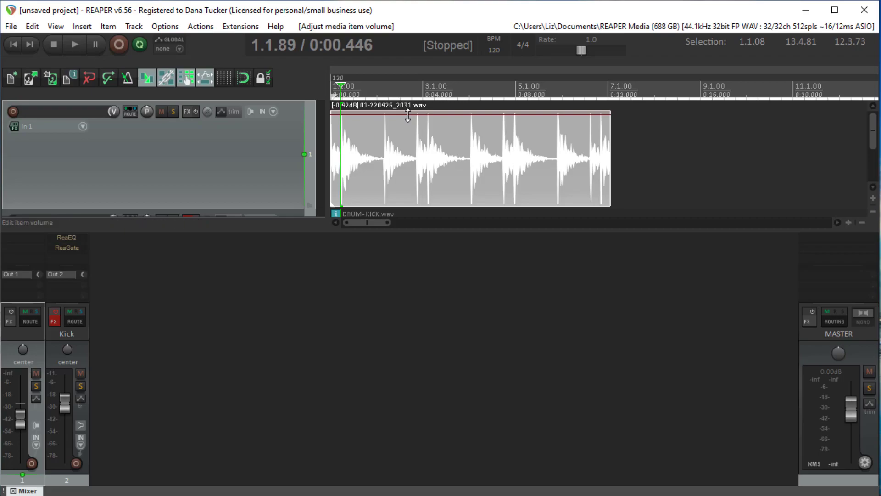
double_click(408, 116)
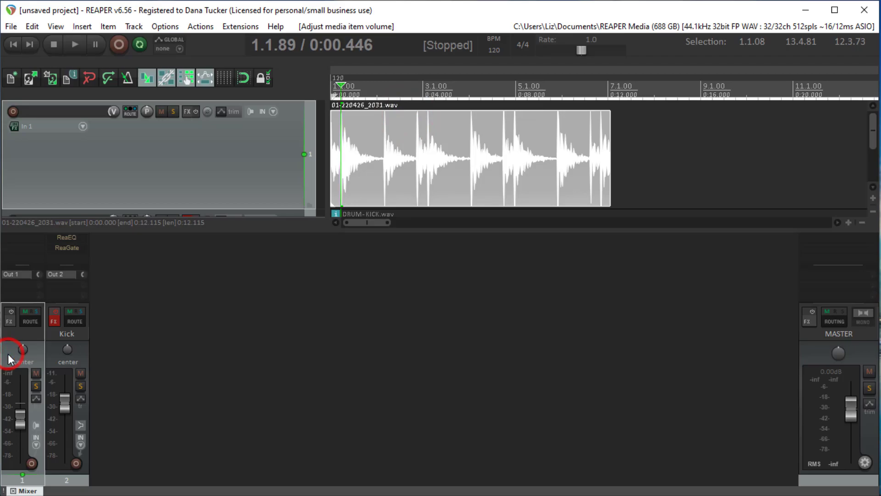
Step: Switch to X32 Edit and select the Kick channel on Ch 02 with its Config settings shown
right_click(7, 354)
click(68, 180)
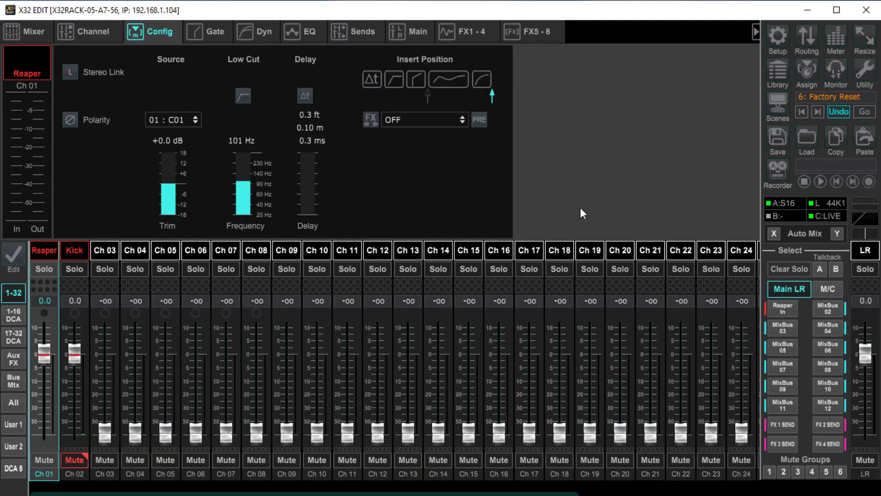
click(317, 297)
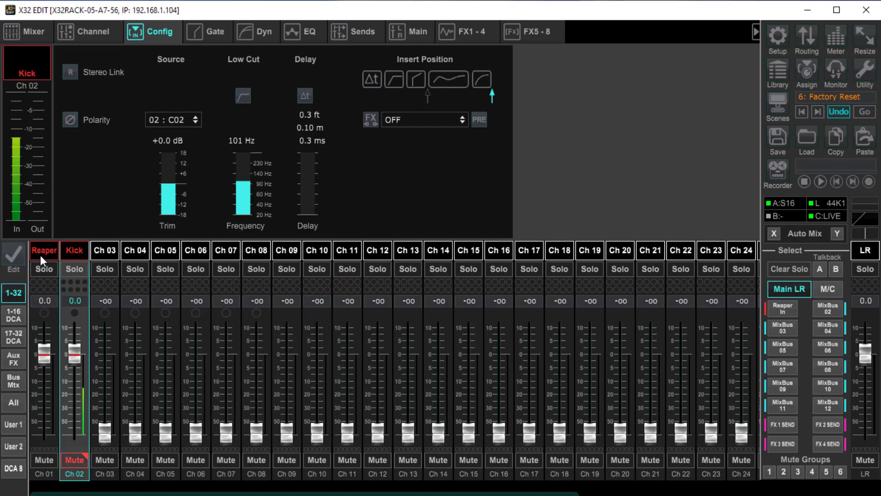
click(40, 255)
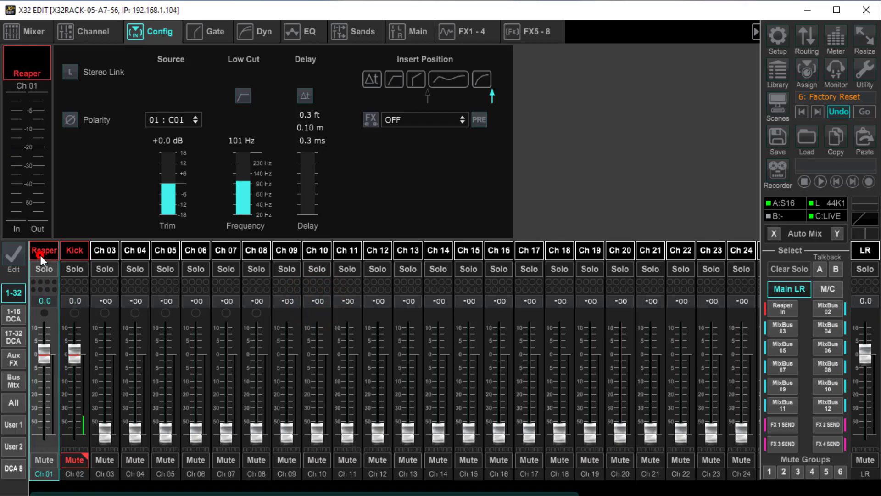
click(75, 253)
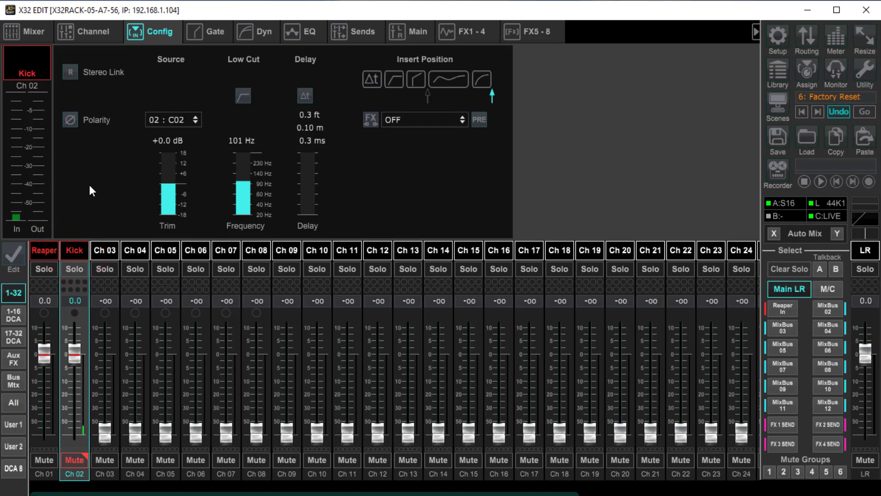
click(161, 32)
Step: Check the User Out routing of Output 1 and the Reaper In mix bus, and return to channels 1-32
click(812, 37)
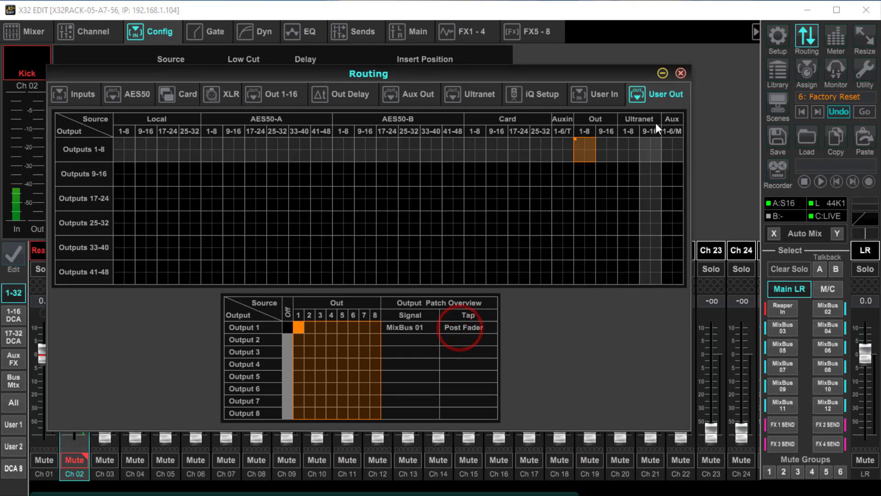
click(681, 73)
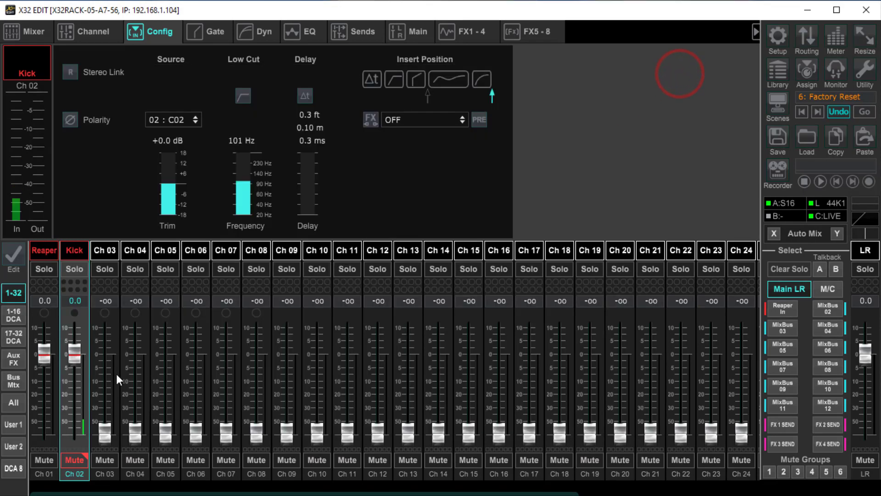
click(15, 381)
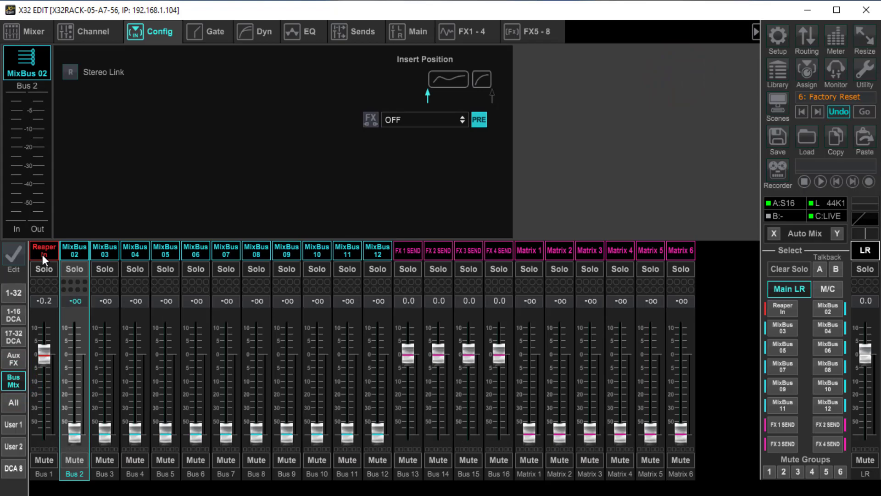
click(14, 296)
Step: Unmute the Kick channel to check its signal on the Reaper In bus, and mute it again
click(76, 458)
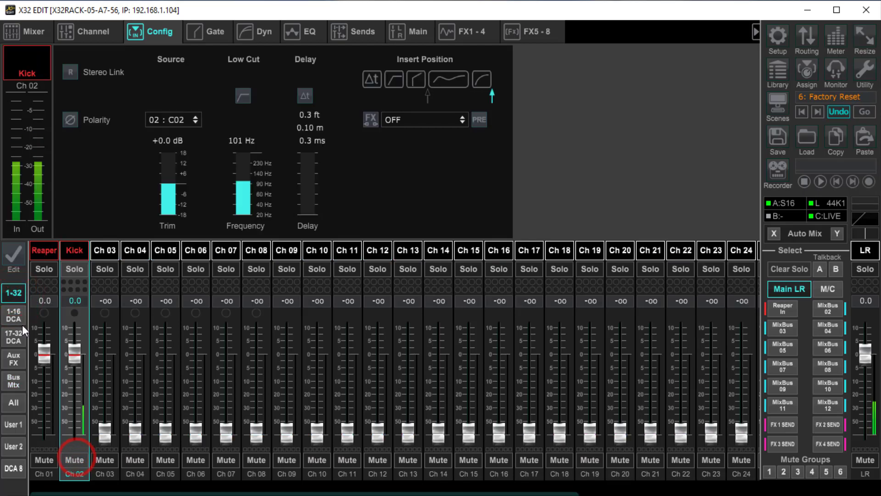
click(13, 386)
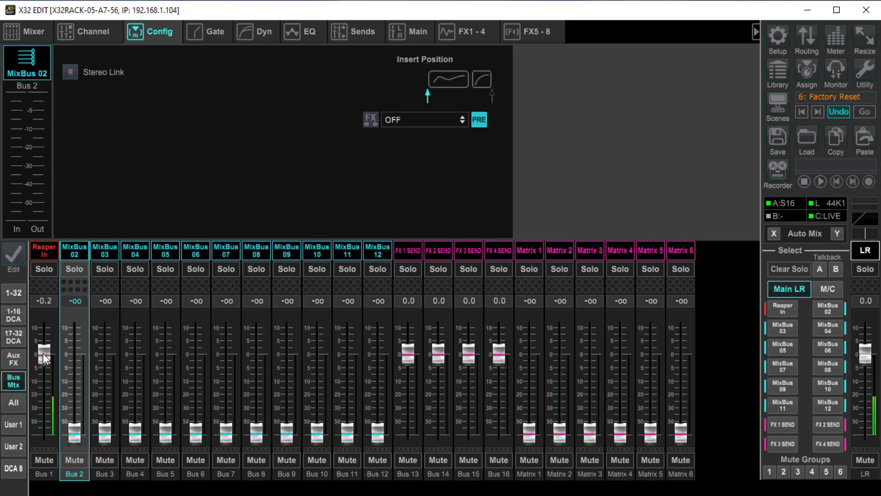
click(13, 294)
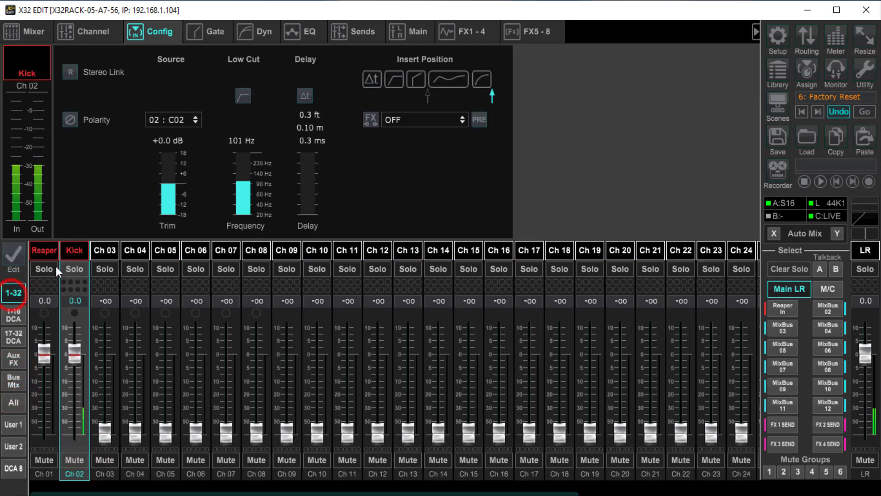
click(73, 250)
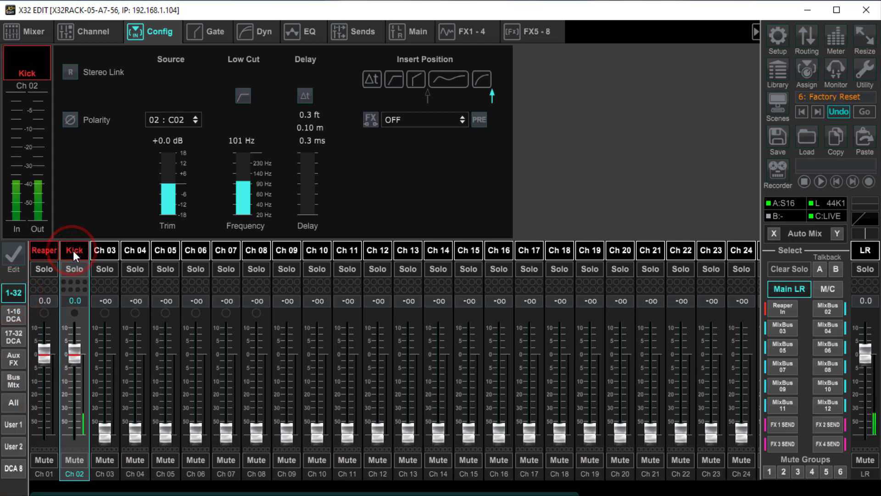
click(71, 459)
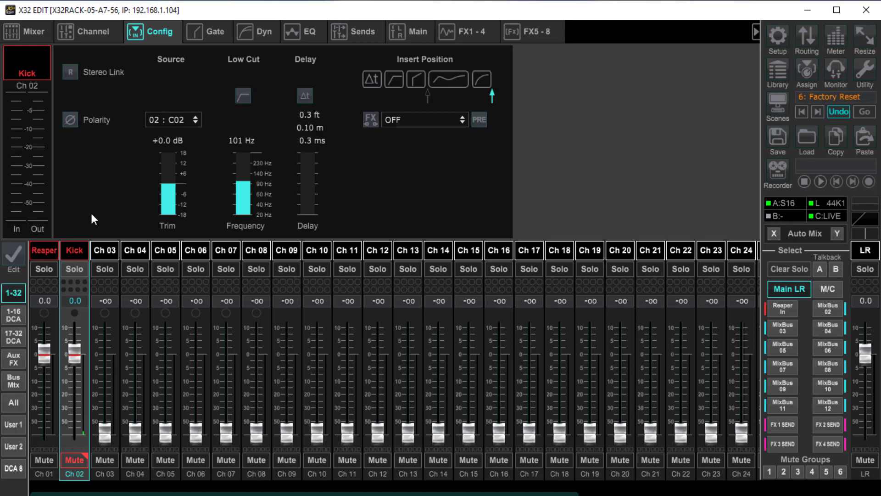
Step: Raise the Kick channel's source trim to +4.5 dB while watching its input meter
mouse_move(173, 181)
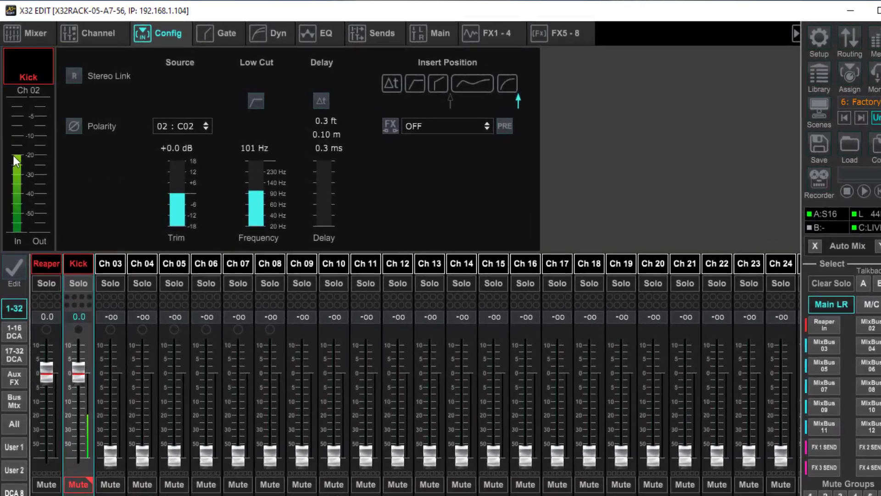
mouse_move(172, 194)
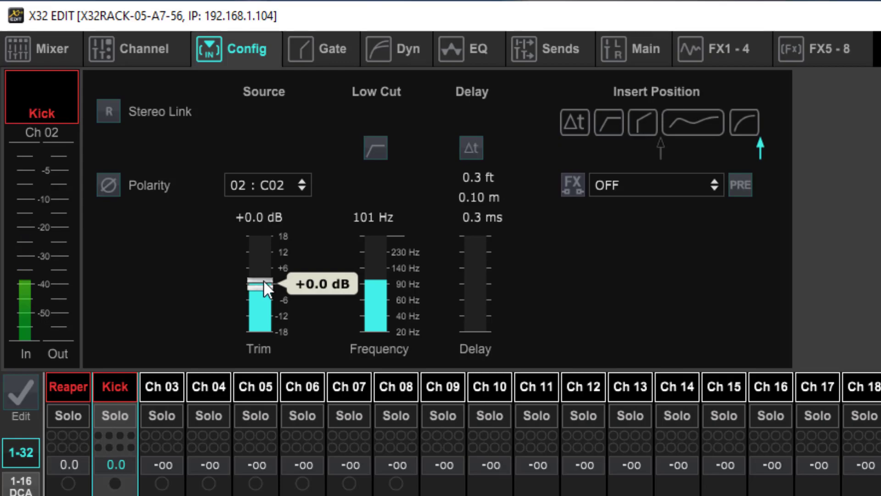
drag(263, 280, 267, 249)
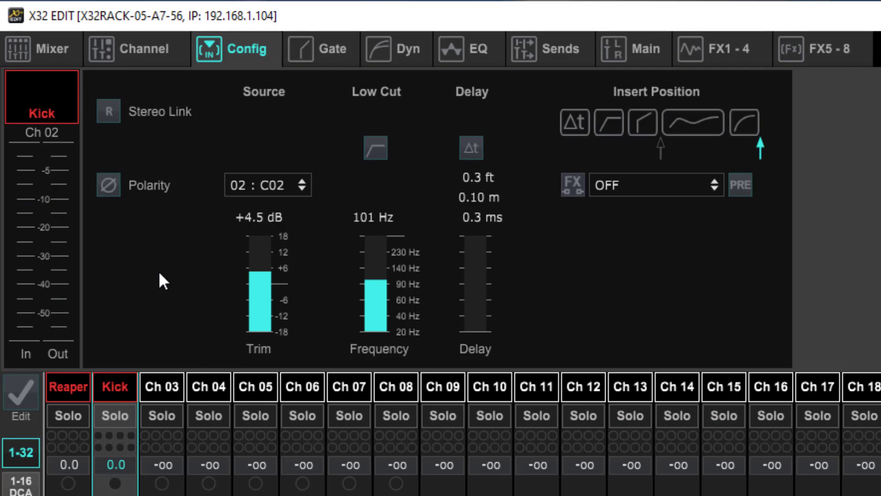
Step: Activate the gate on the Kick channel and set its threshold to -45.0 dB
click(335, 46)
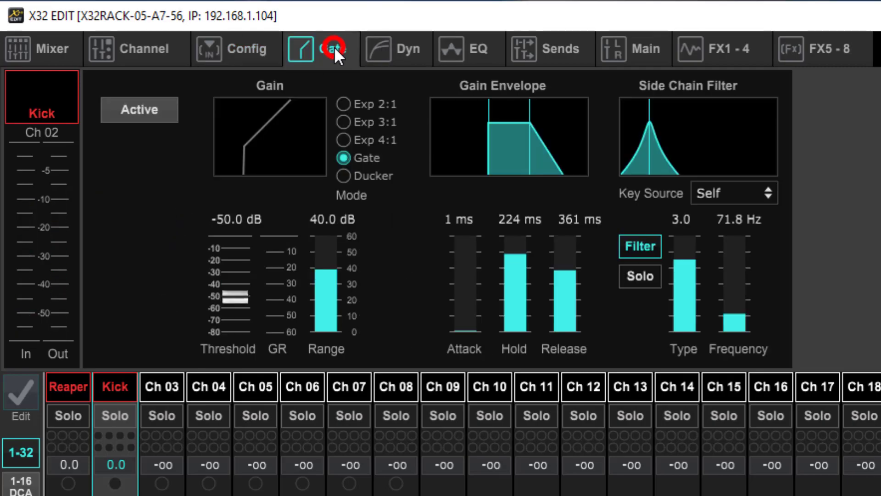
click(143, 109)
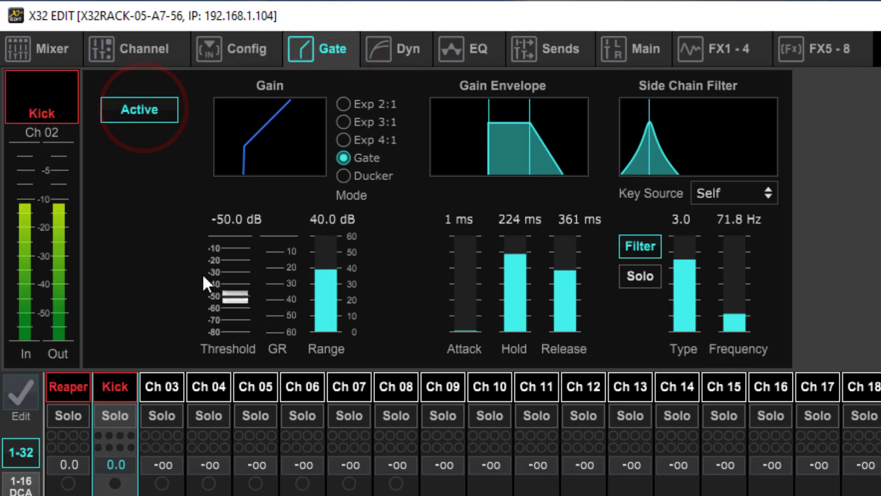
click(228, 295)
drag(228, 294, 232, 280)
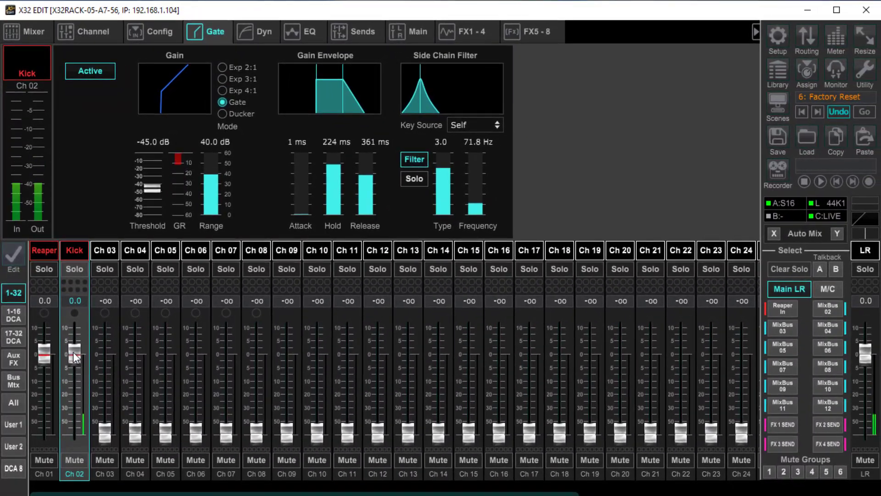
Step: Try the Kick fader at +4.9, -4.6, +1.5 and +5.2 dB and return it to 0.0 dB
click(73, 352)
click(73, 352)
drag(73, 352, 76, 338)
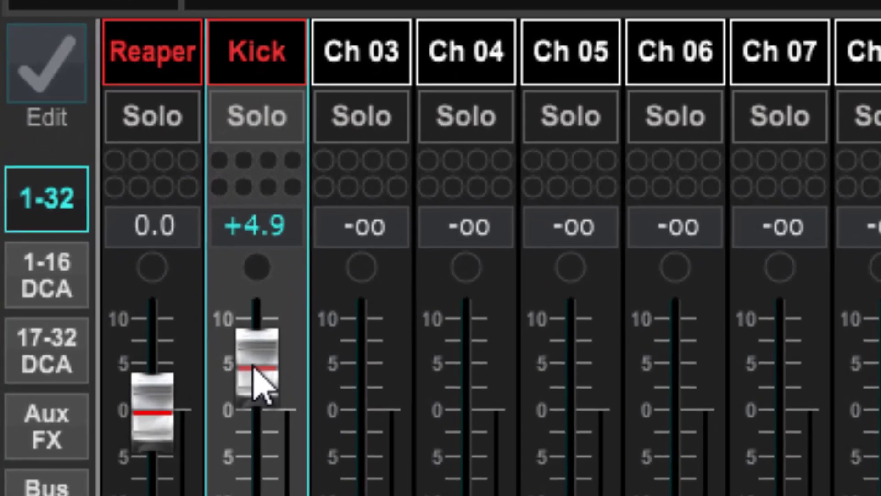
drag(253, 362, 277, 468)
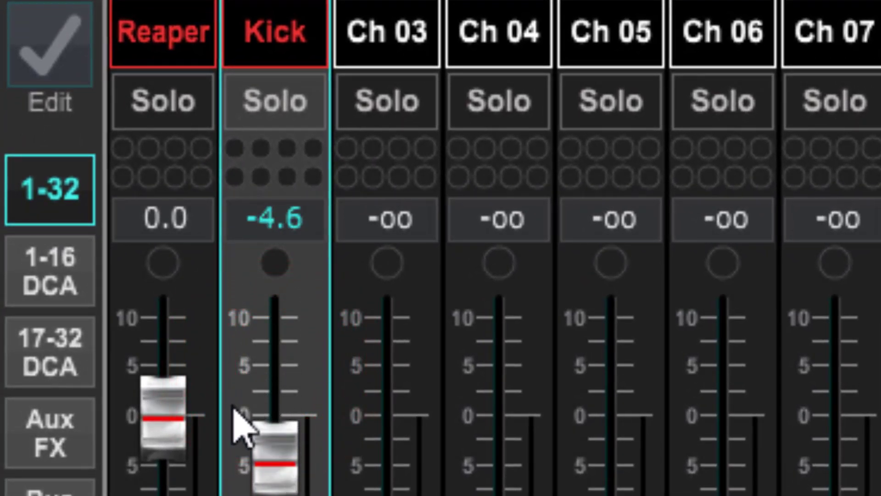
click(265, 457)
drag(266, 457, 282, 403)
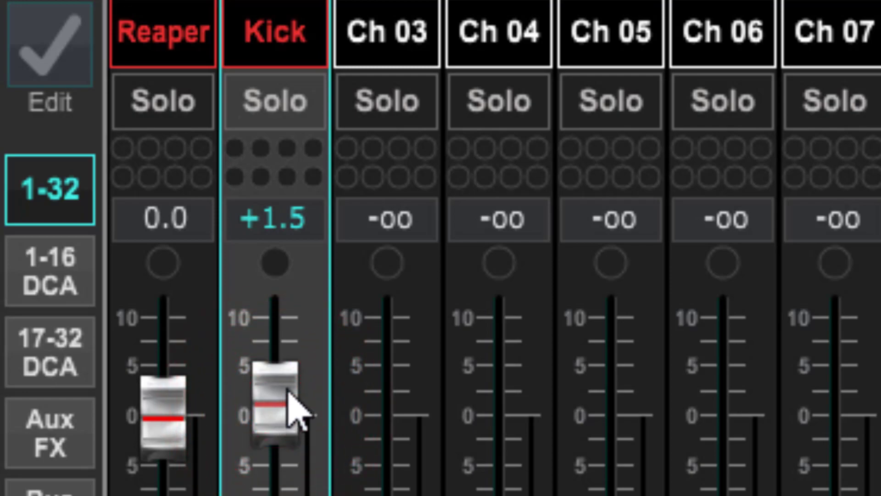
drag(269, 392, 280, 365)
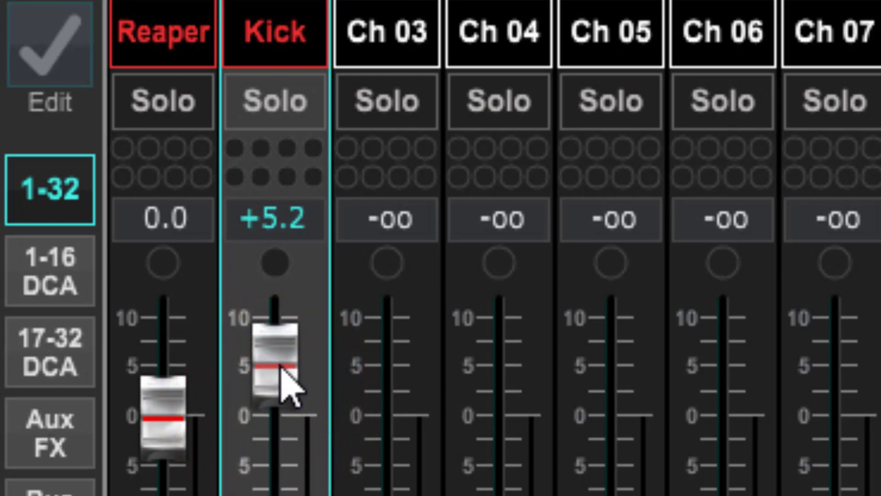
drag(282, 367, 267, 426)
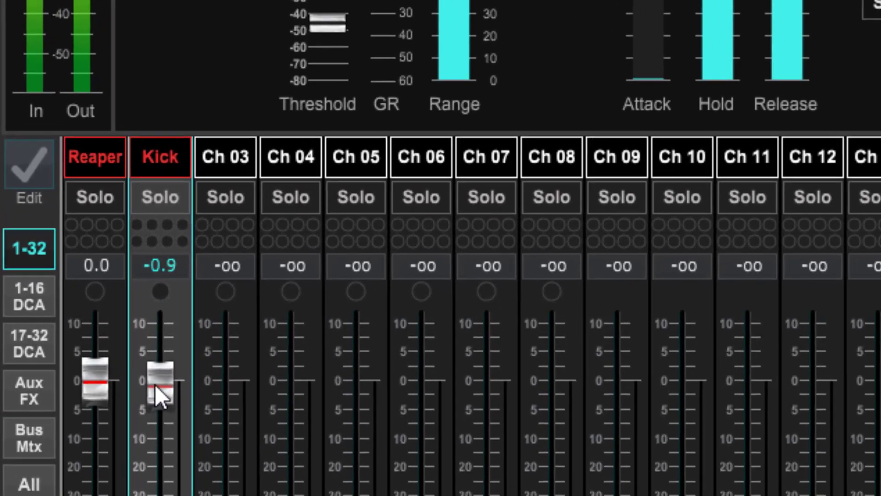
drag(156, 384, 160, 378)
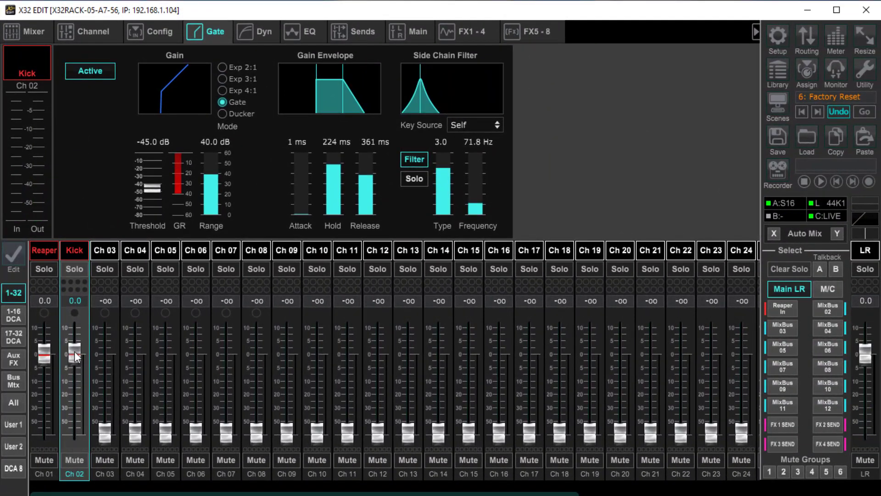
Step: Activate the compressor on the Kick channel and set its makeup gain to 10.0 dB
click(262, 30)
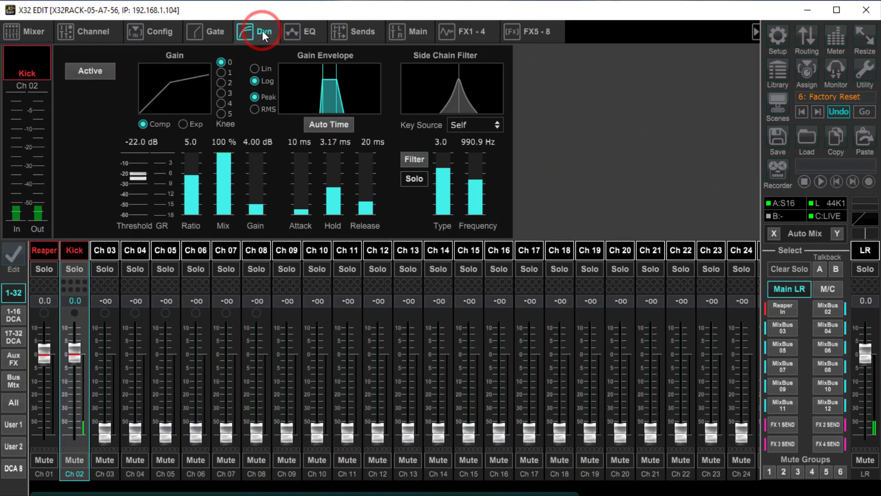
click(81, 73)
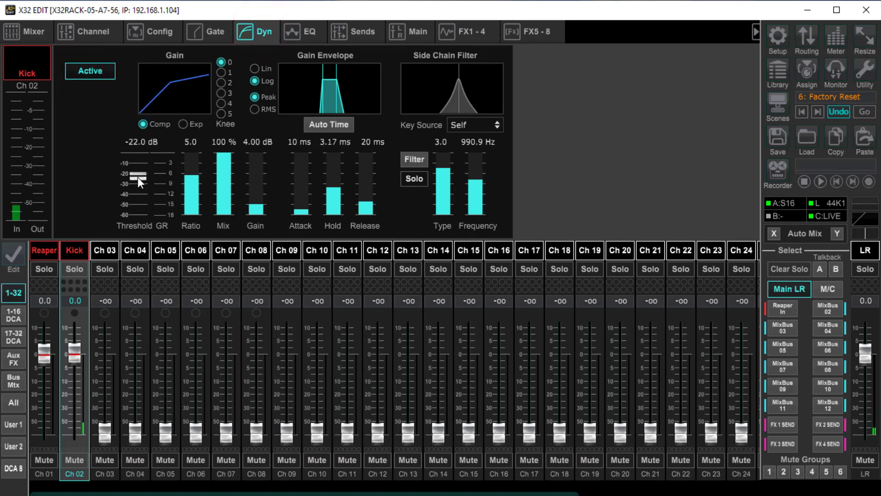
mouse_move(262, 206)
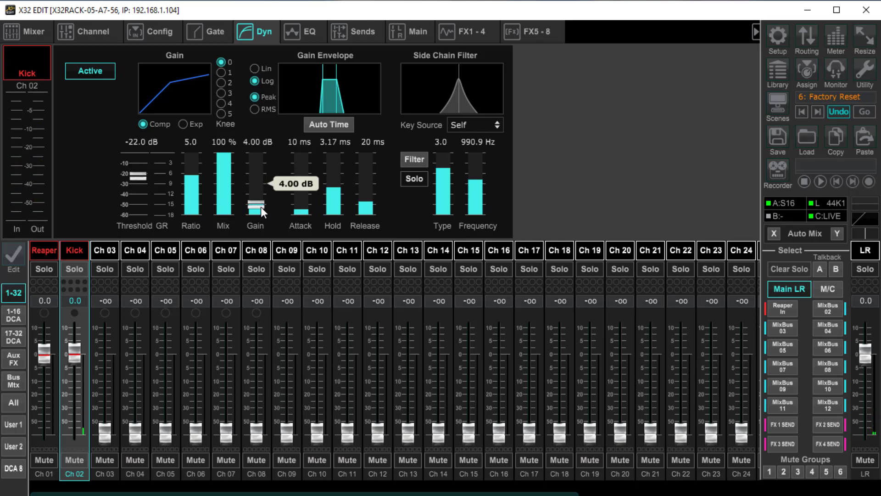
drag(260, 206, 265, 181)
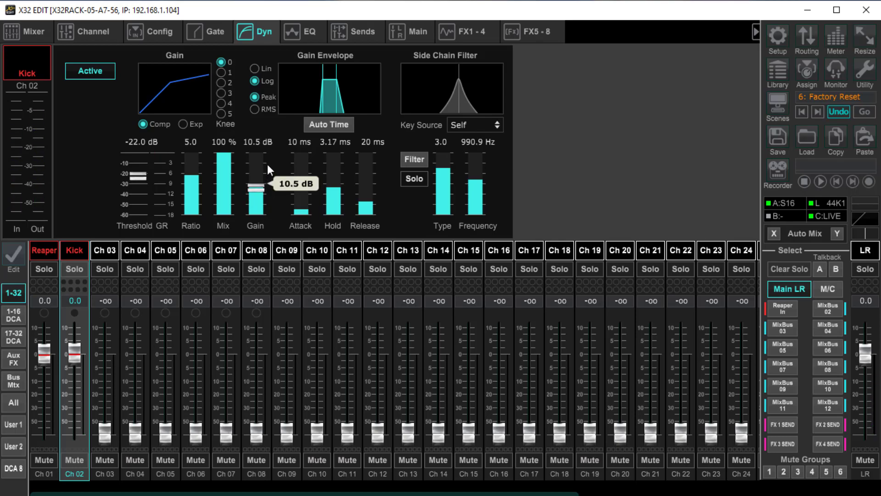
drag(268, 165, 264, 179)
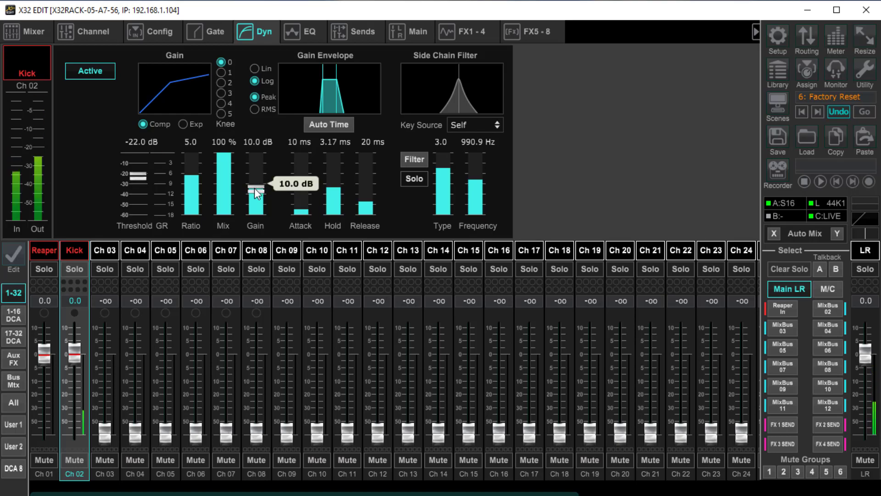
Step: Raise the Kick fader to +7.8 dB and bring it back down to -0.2 dB
drag(73, 351, 81, 331)
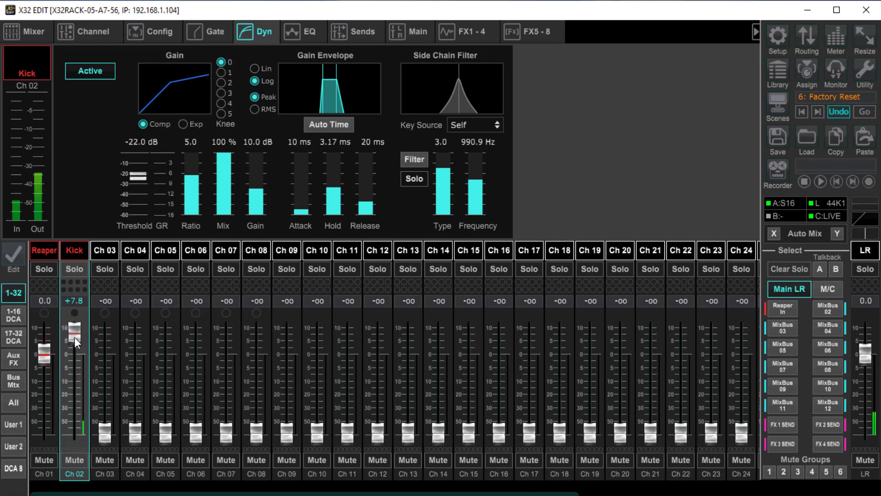
drag(74, 337, 73, 357)
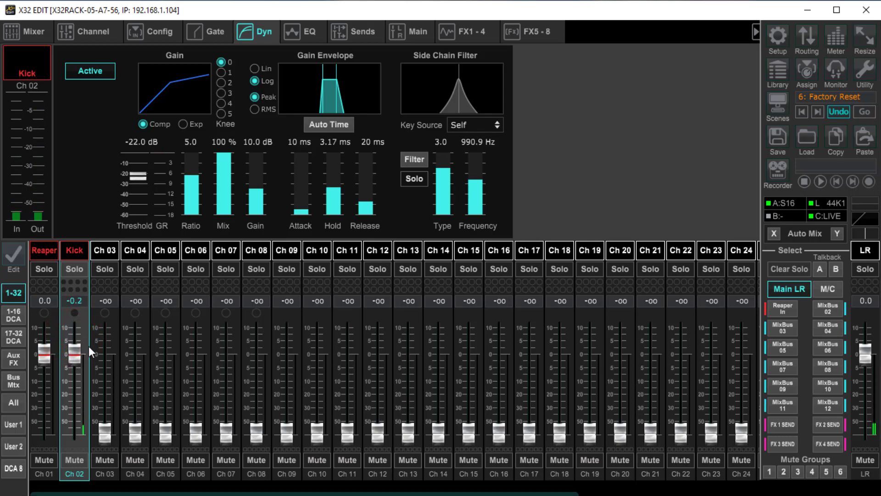
Step: Lower the Kick compressor's makeup gain to 3.00 dB and activate the channel's EQ
mouse_move(256, 199)
mouse_down()
mouse_move(255, 187)
mouse_move(247, 227)
mouse_move(254, 206)
mouse_move(255, 215)
mouse_up()
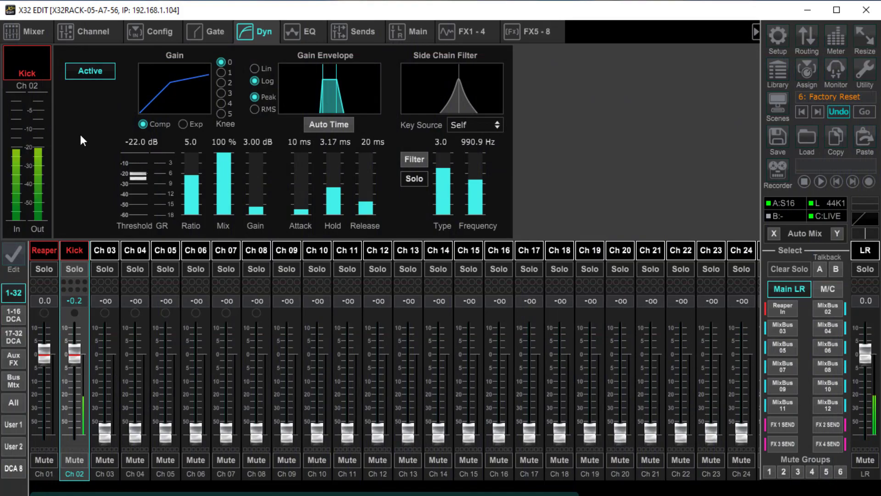
click(309, 35)
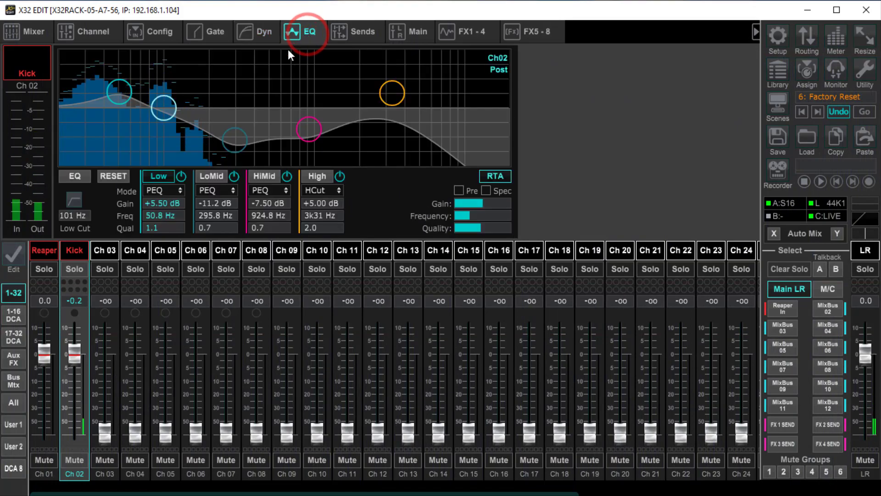
click(73, 177)
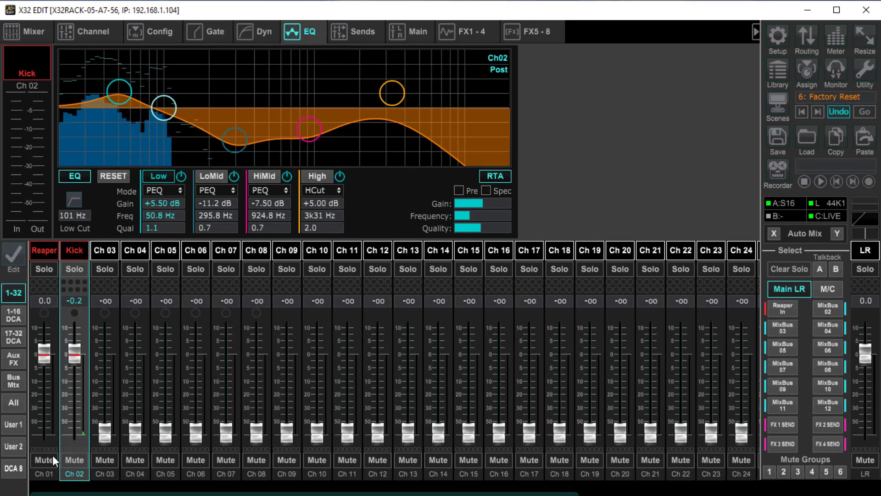
Step: Mute and unmute the Kick channel and raise its fader to +4.4 dB
click(74, 461)
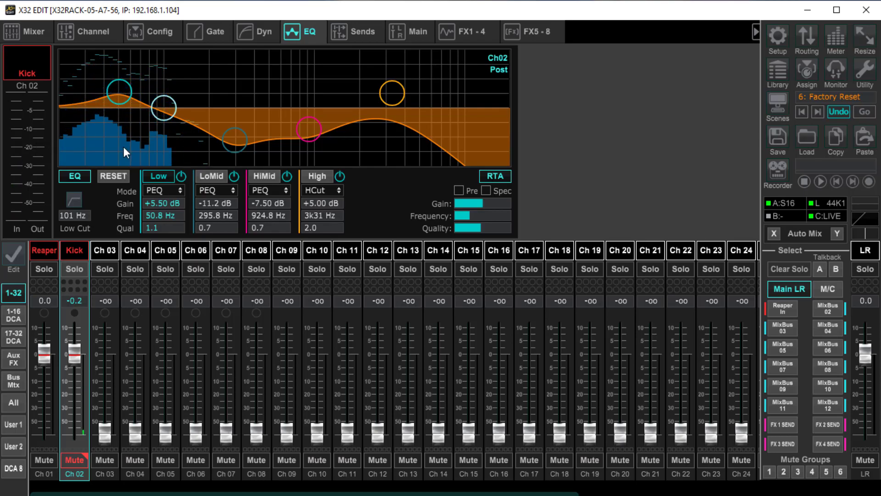
click(72, 461)
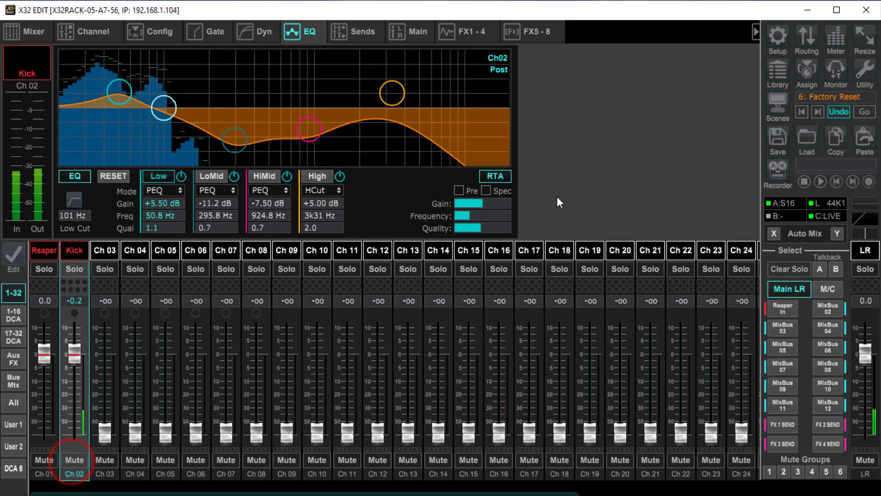
drag(71, 354, 76, 344)
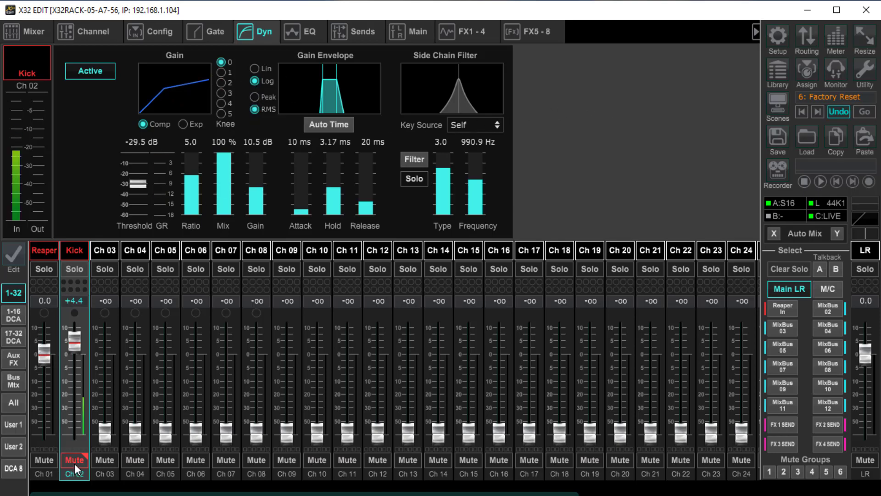
Step: Unmute the Kick channel and lower its fader through +1.7 dB to 0.0 dB
click(74, 460)
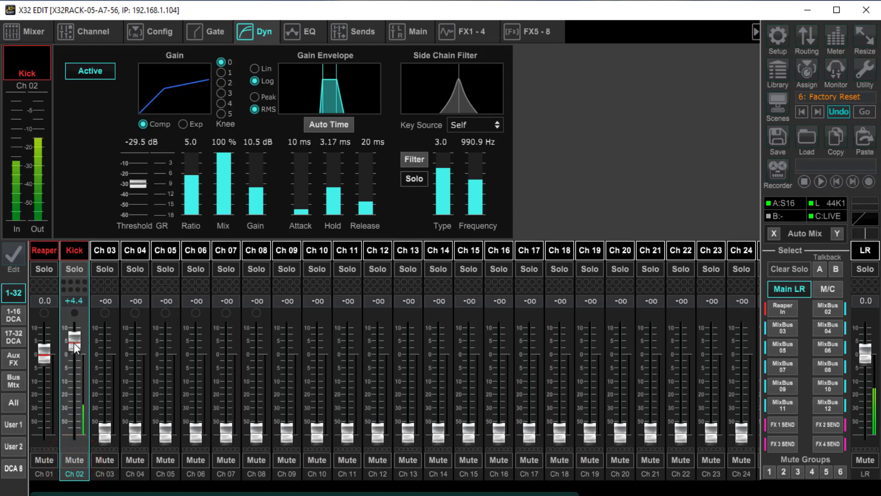
drag(74, 344, 75, 351)
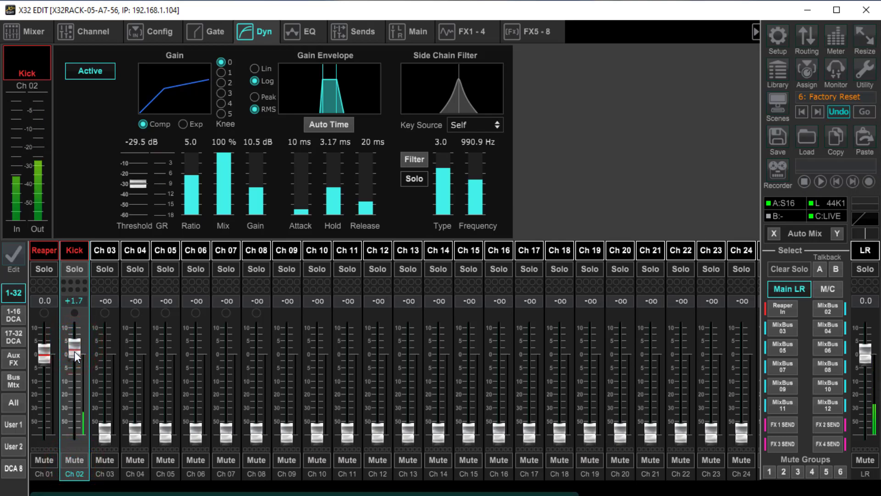
drag(74, 352, 74, 356)
Step: Reduce the Kick compressor's makeup gain in stages through 7.50, 6.50 and 5.50 dB to 4.00 dB
mouse_move(253, 212)
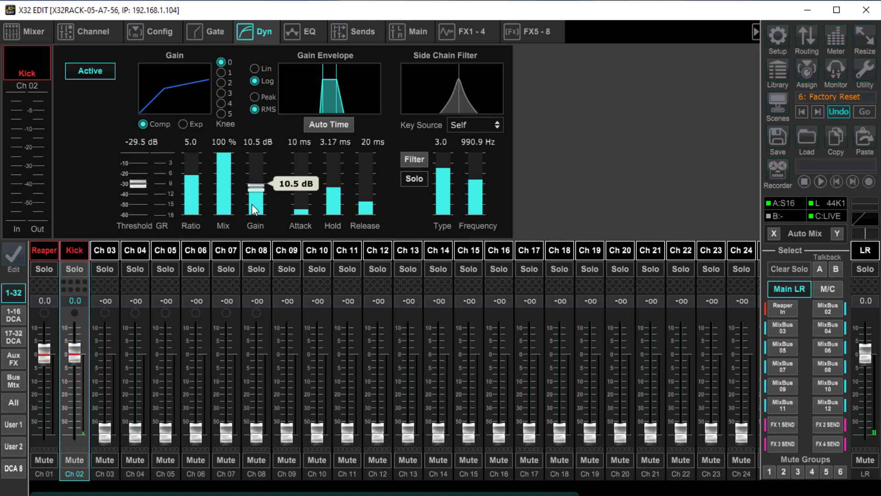
drag(257, 193, 256, 207)
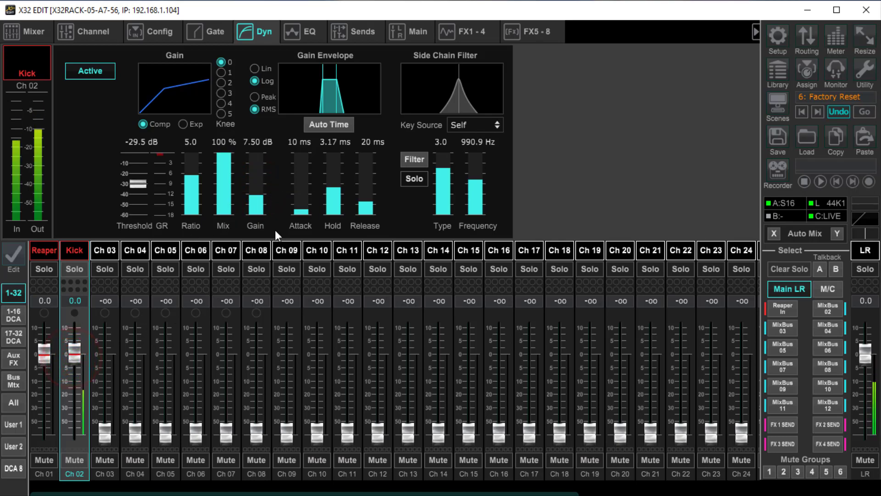
mouse_move(261, 200)
drag(261, 200, 258, 205)
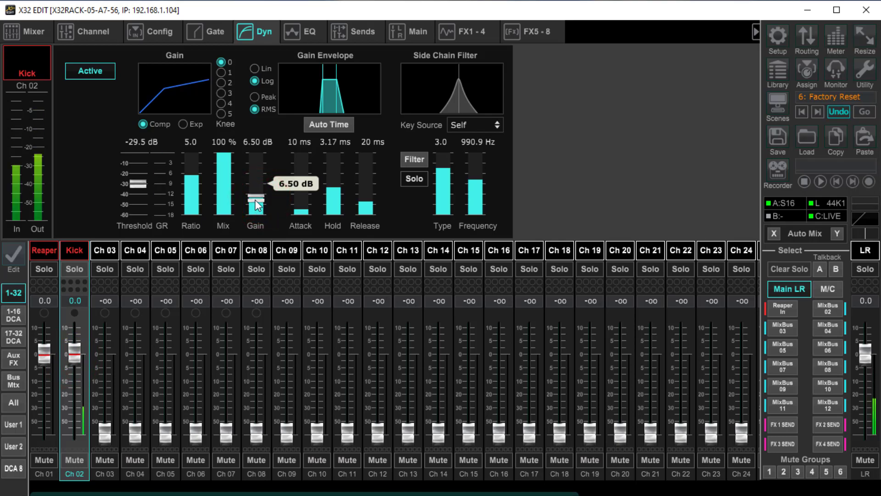
drag(256, 202, 256, 208)
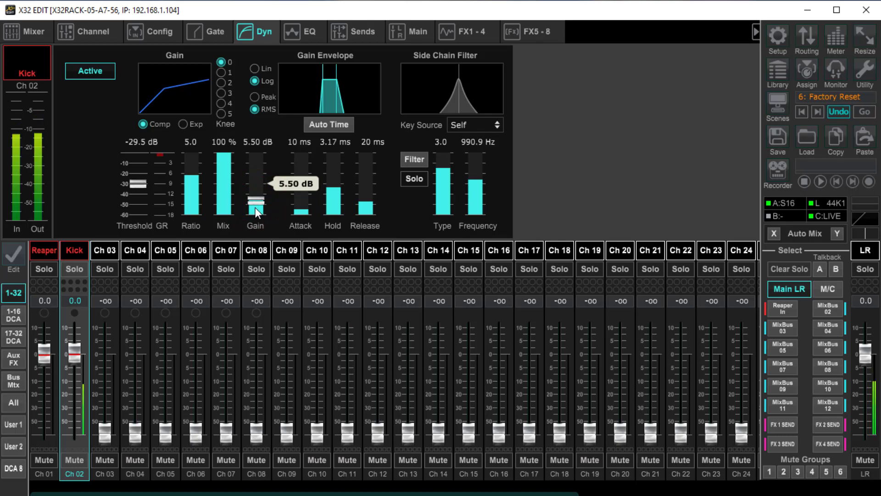
drag(255, 208, 255, 216)
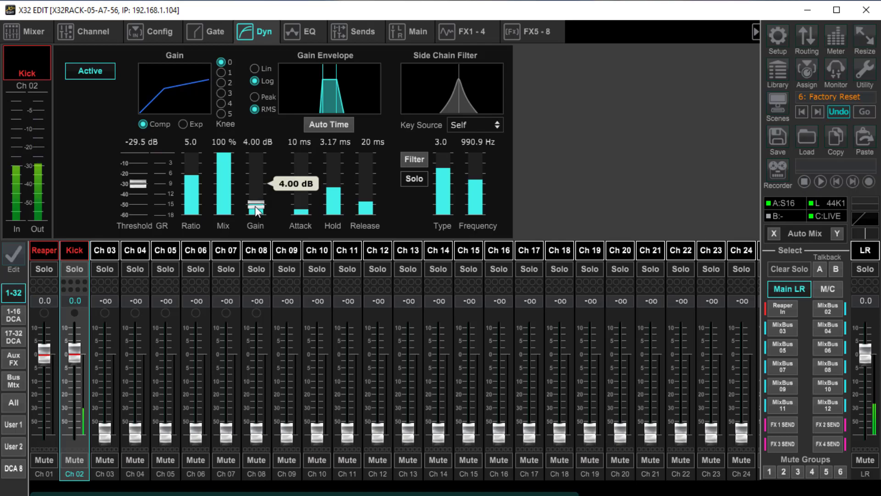
Step: Set the Kick compressor's threshold to -46.5 dB and compensate with 9.50 dB of makeup gain and the fader at +2.5 dB
drag(141, 186, 138, 230)
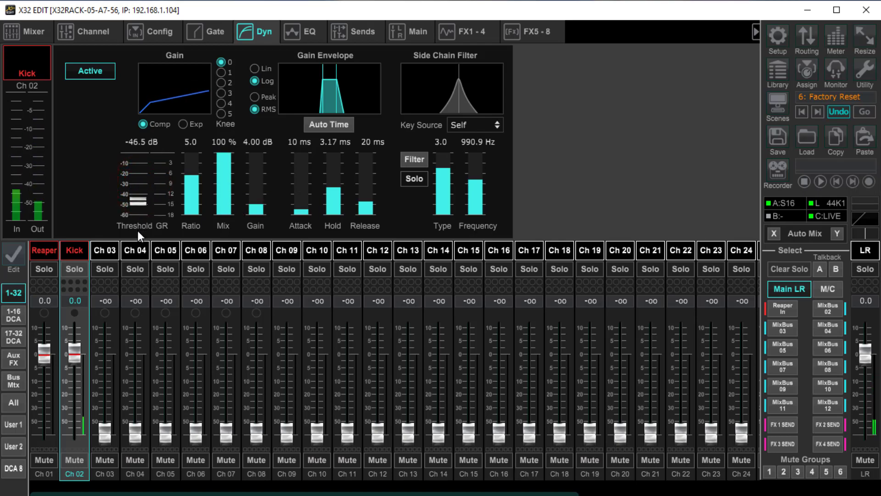
drag(255, 205, 266, 171)
mouse_move(75, 349)
mouse_down()
mouse_move(79, 335)
mouse_move(76, 343)
mouse_up()
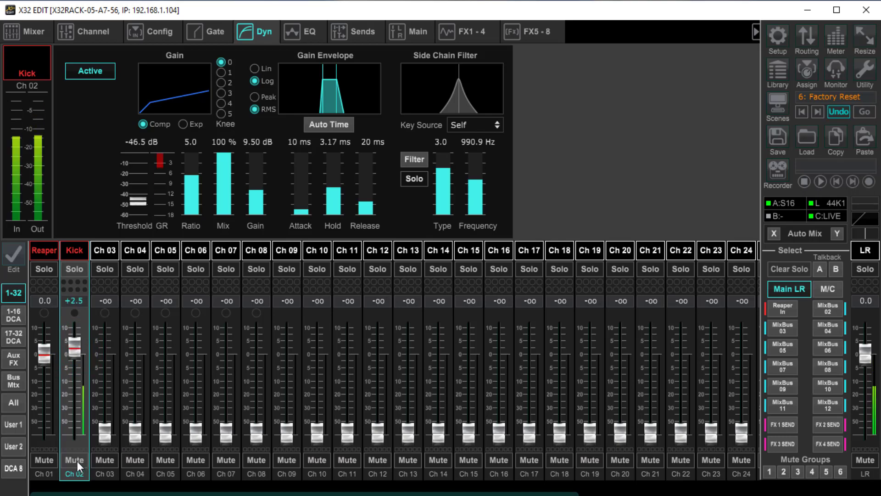
Step: Deactivate the compressor, gate and EQ on the Kick channel
click(95, 74)
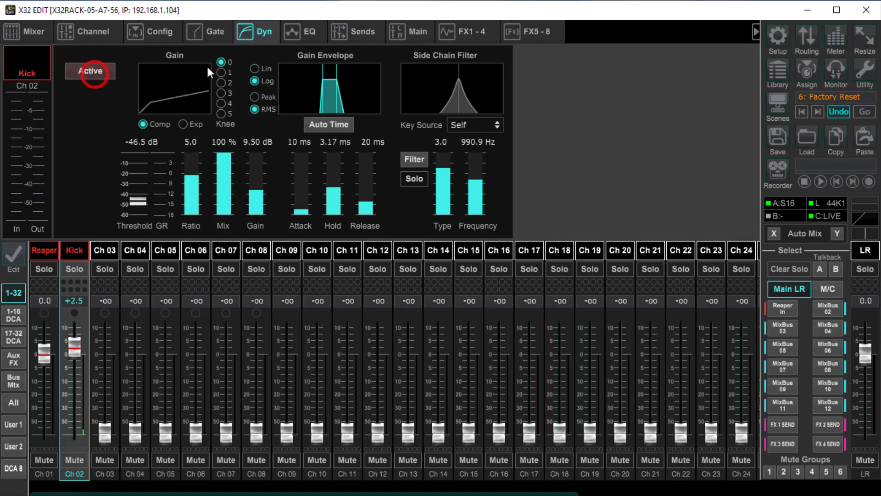
click(215, 34)
click(86, 75)
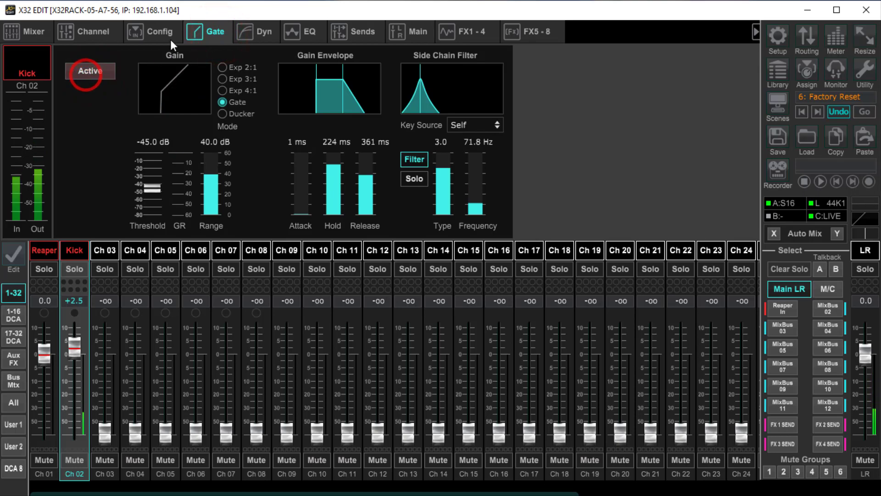
click(317, 33)
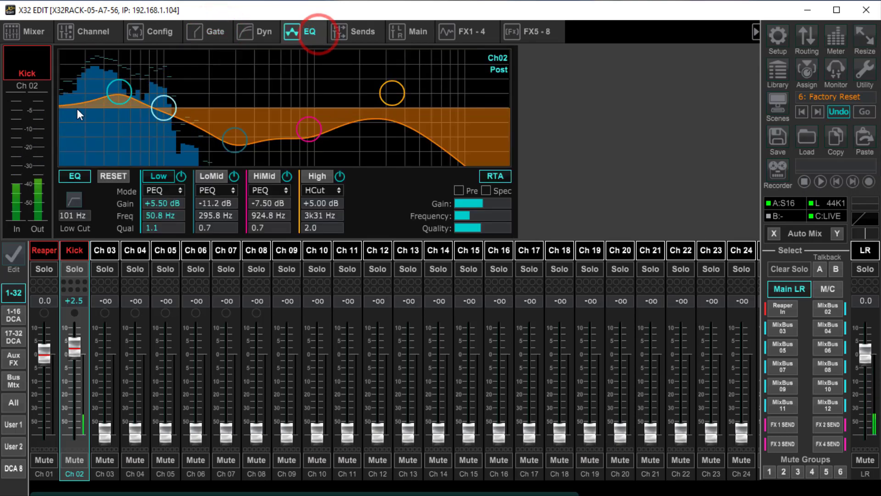
click(74, 178)
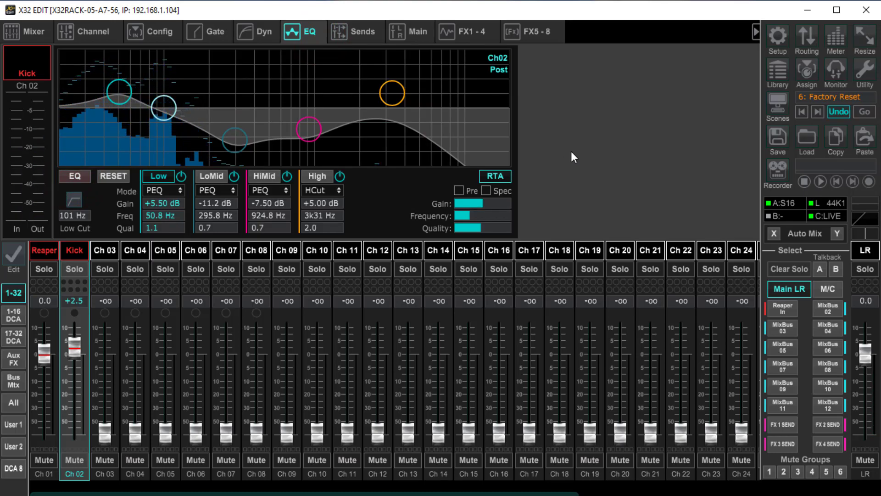
Step: Raise the Kick fader to +5.4 dB and mute the channel
drag(79, 337, 78, 335)
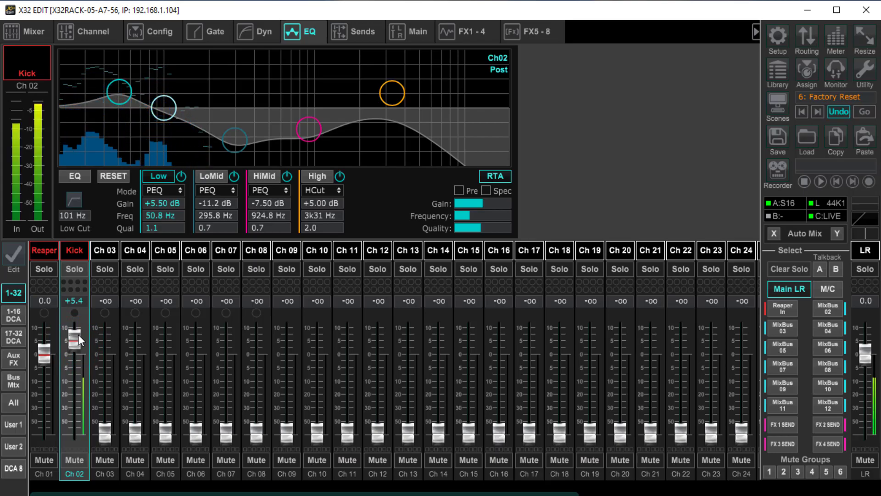
click(73, 458)
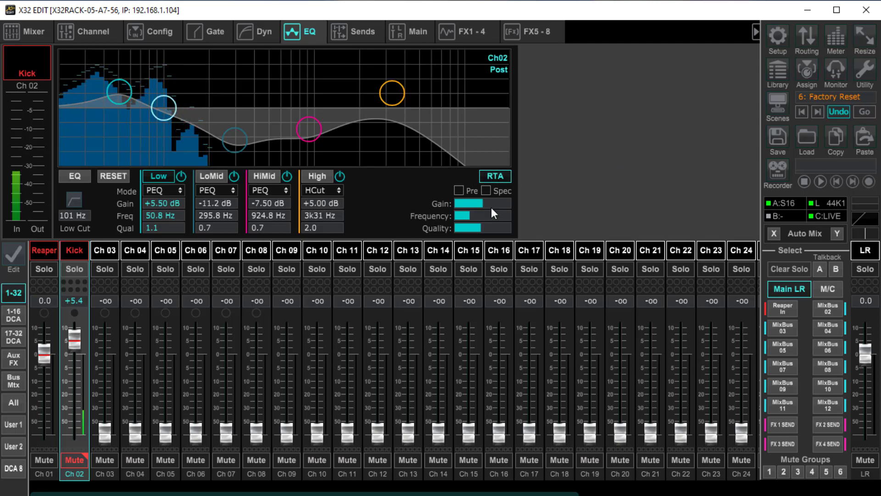
Step: Switch between the Ch 07 and Kick EQ views, and enable Solo Priority in the RTA settings
click(232, 256)
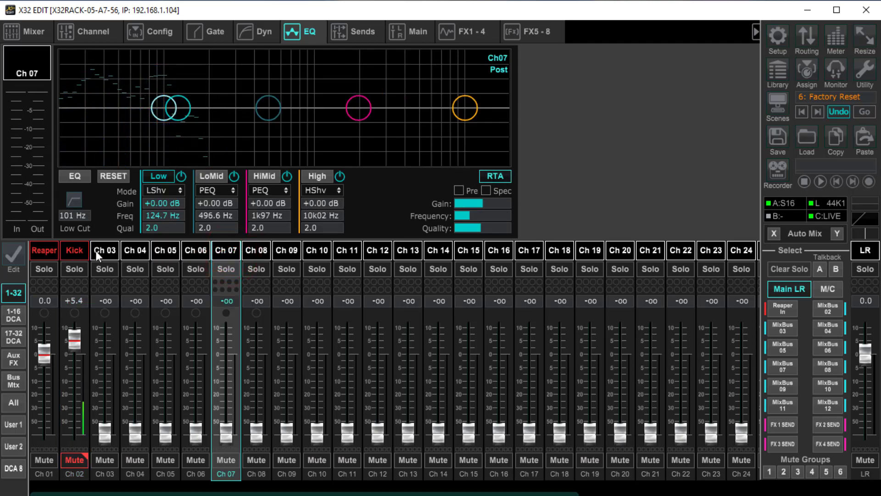
click(73, 251)
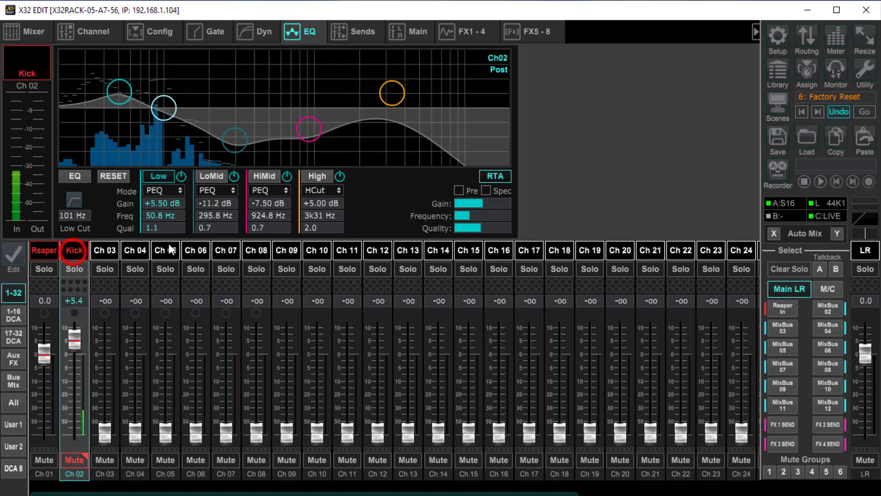
click(867, 73)
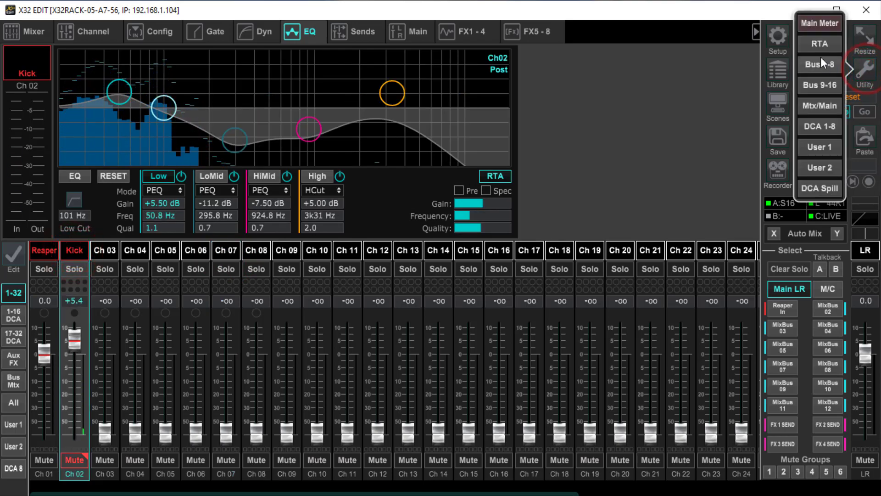
click(823, 43)
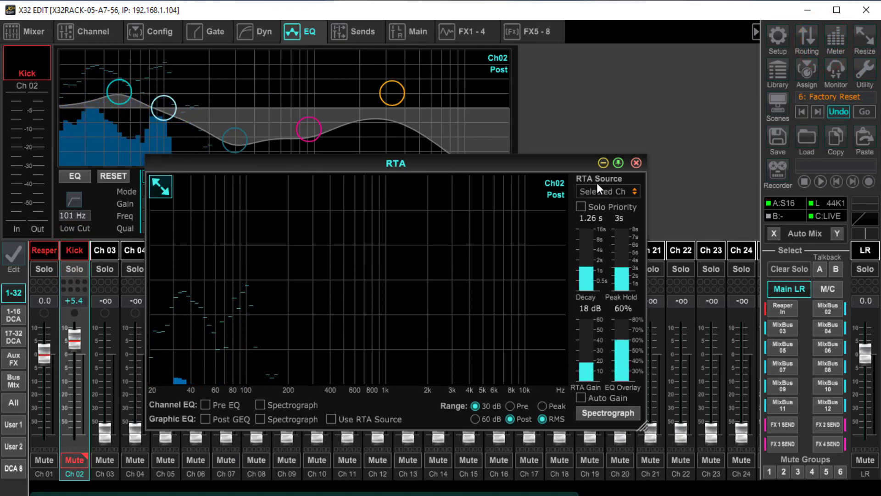
click(582, 208)
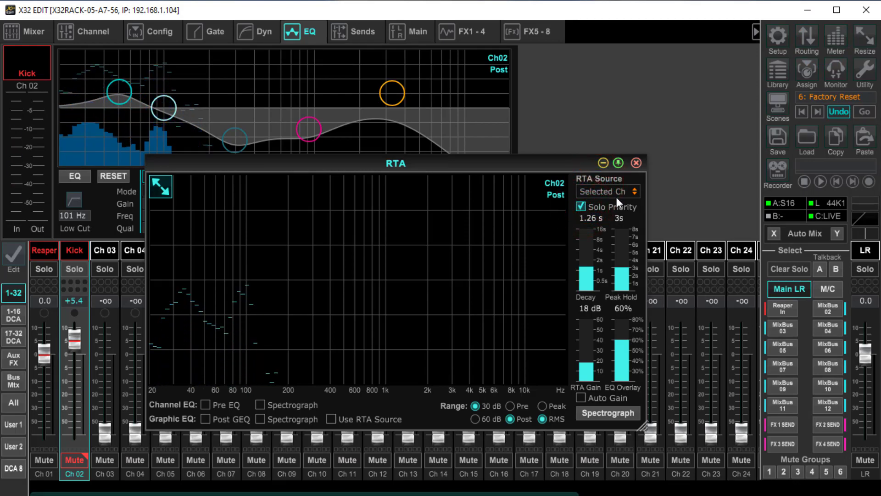
click(637, 164)
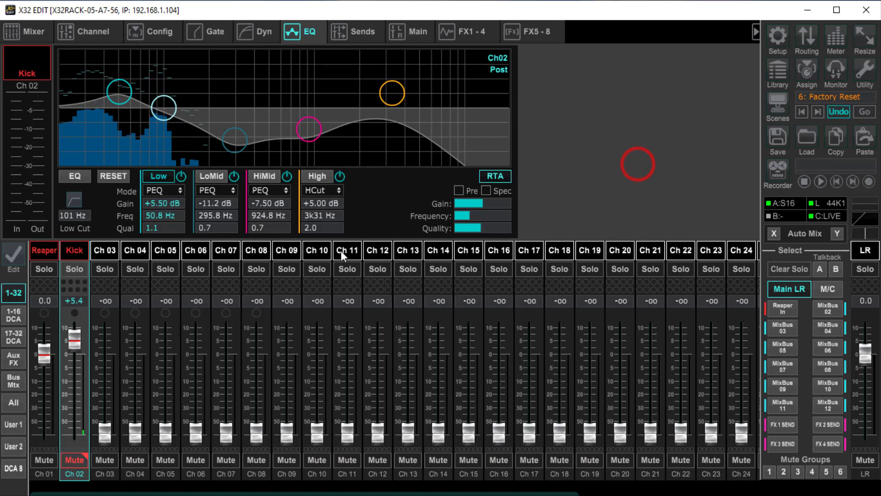
Step: Solo Ch 10 and the Kick channel with Kick selected to feed the RTA from the monitor bus
click(314, 268)
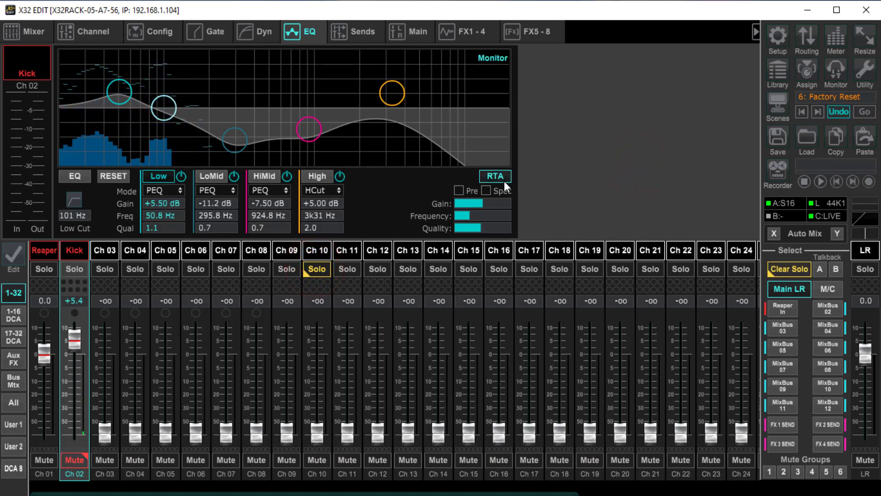
click(82, 251)
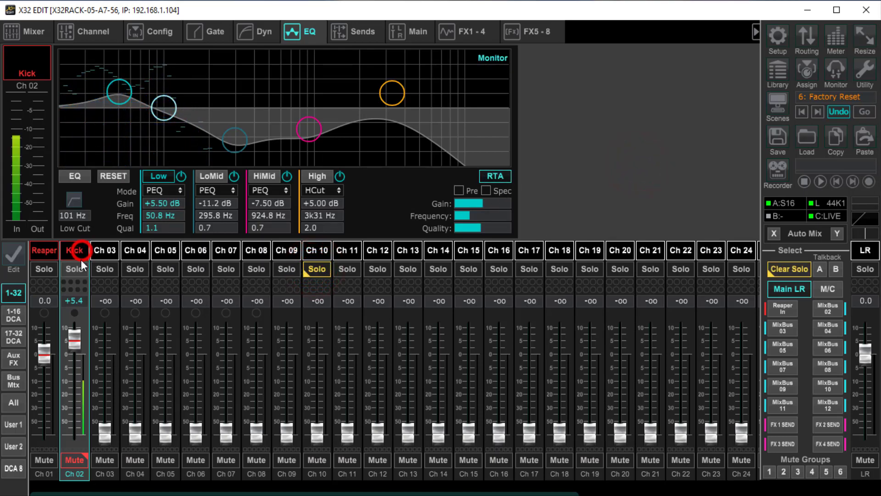
click(75, 269)
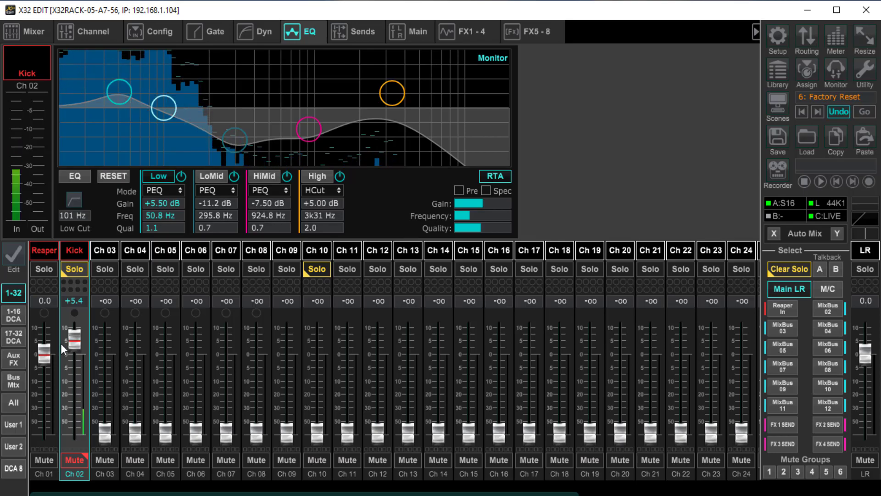
Step: Enable Solo follows Select in the Monitor settings and turn on Dim with its attenuation set to -9 dB
click(836, 68)
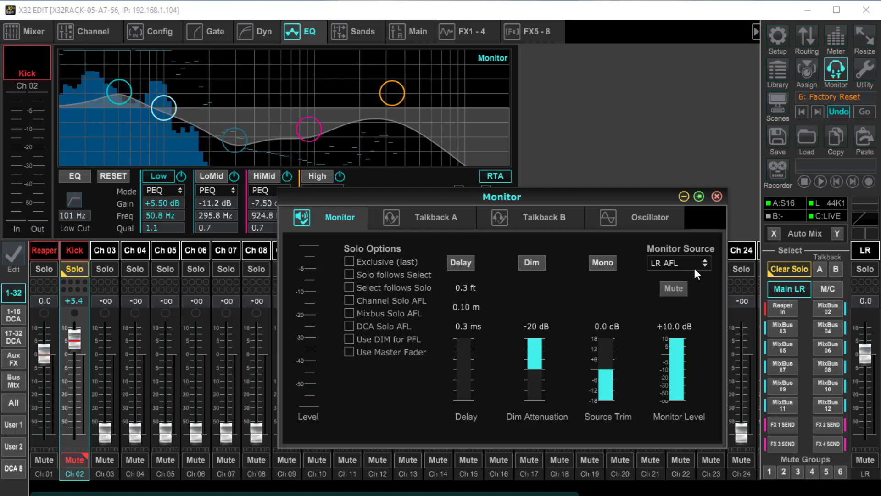
click(350, 274)
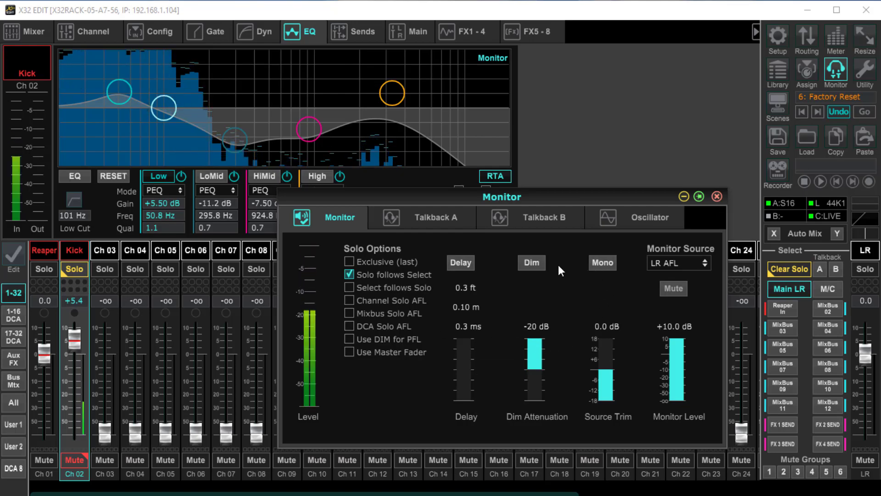
click(541, 263)
drag(532, 374, 549, 327)
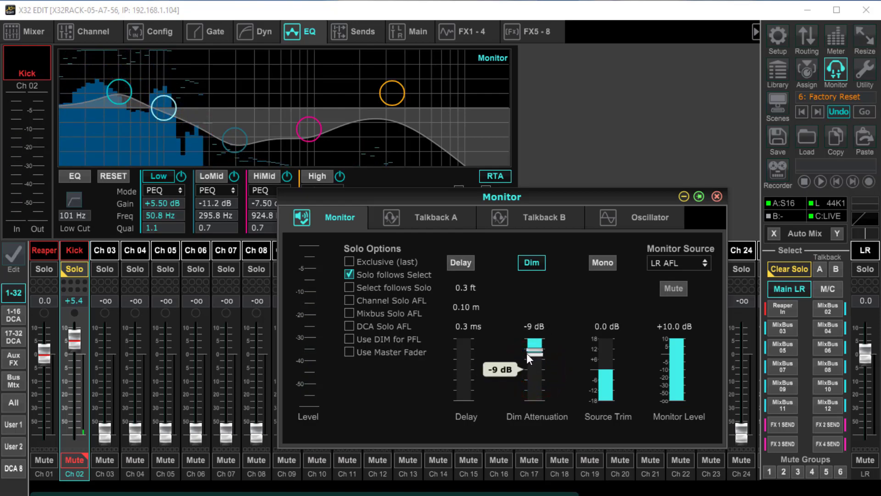
click(533, 265)
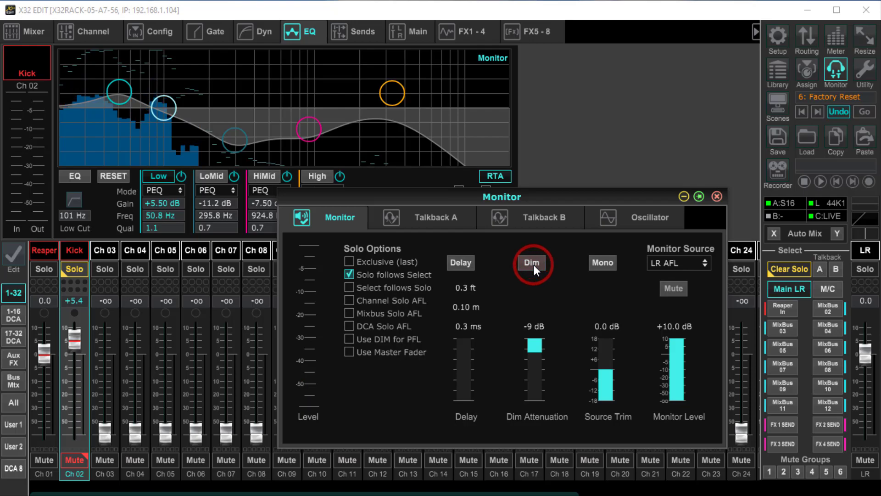
click(534, 266)
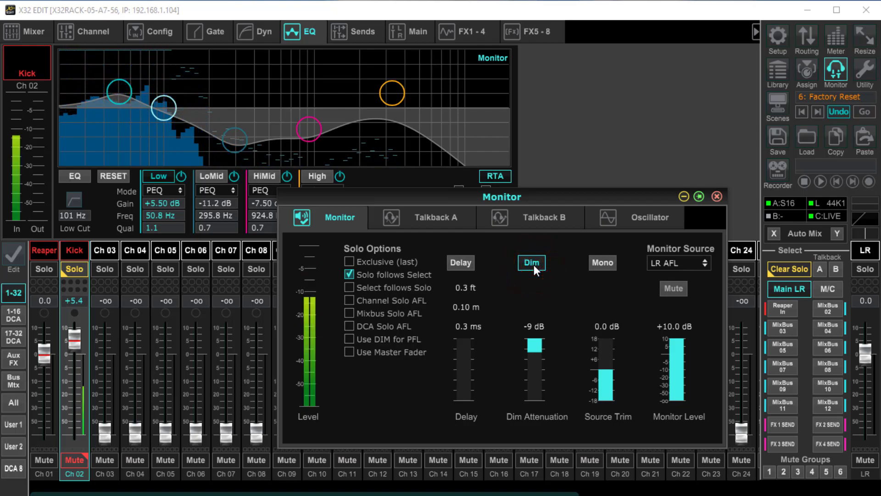
Step: Toggle the Kick channel's solo and look over the Live SD-Recorder and USB Recorder pages of the Recorder
click(81, 271)
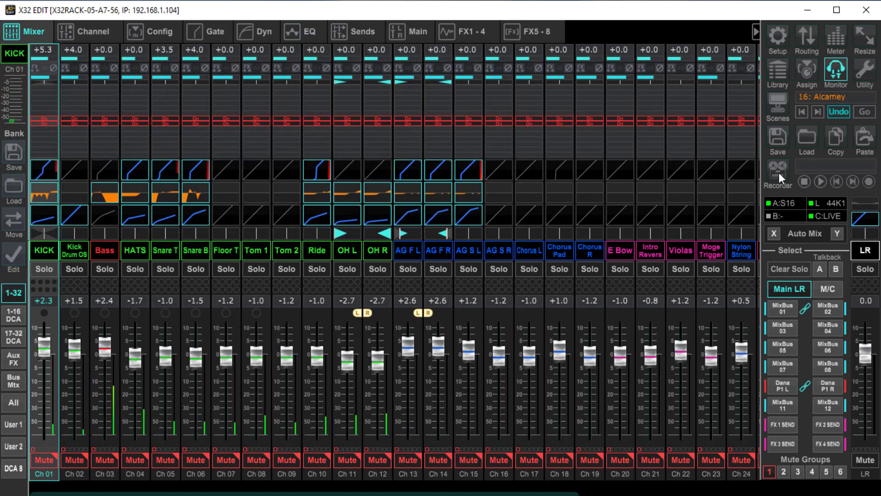
click(778, 173)
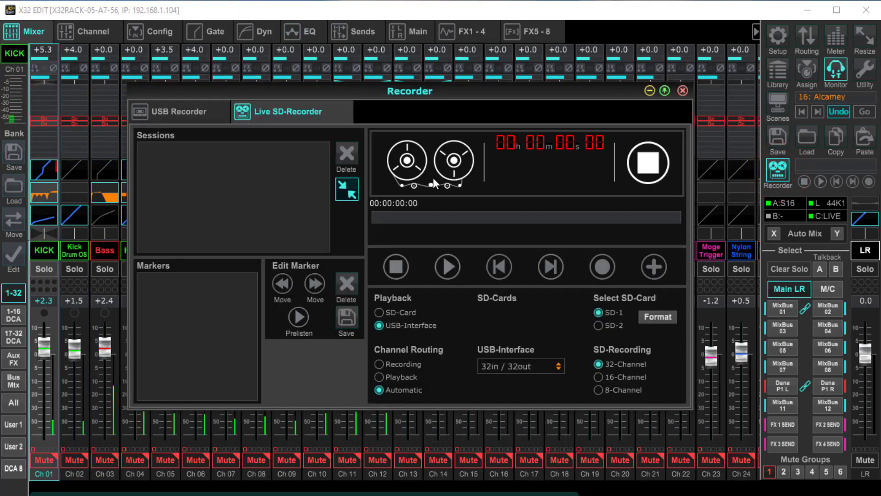
click(181, 118)
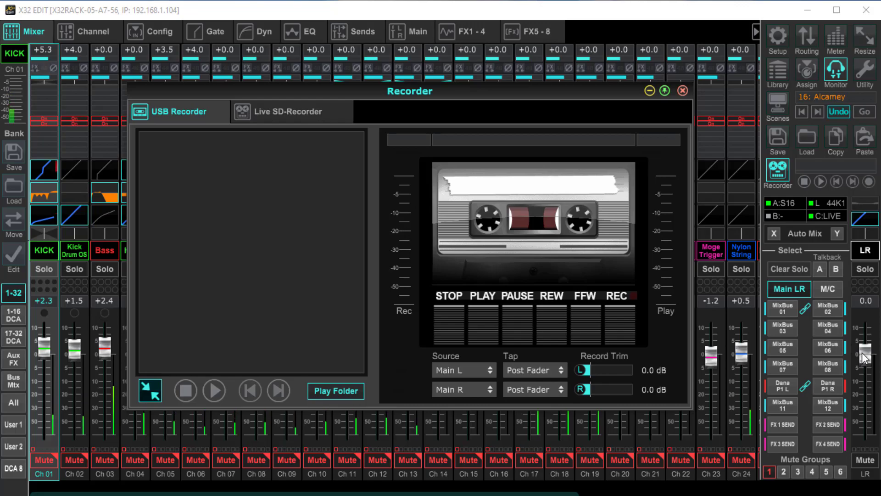
click(681, 93)
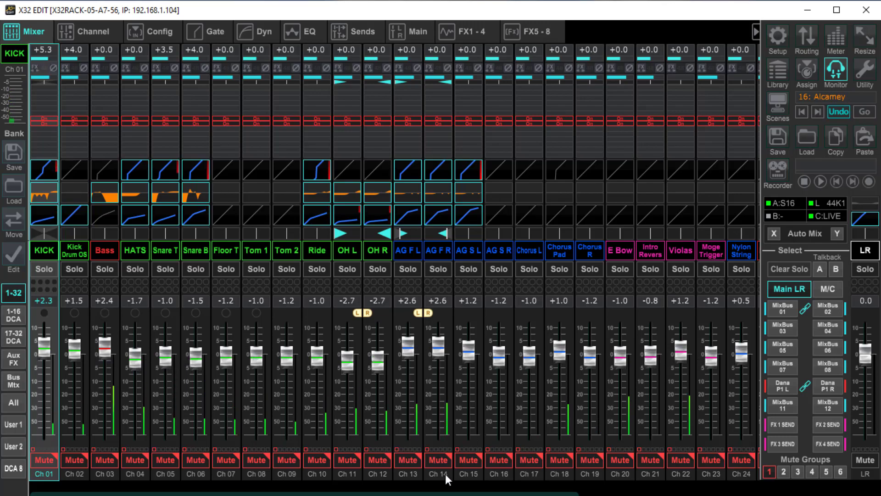
Step: Open the USB Recorder page and keep its left source on Main L with the Post Fader tap
drag(462, 494, 642, 495)
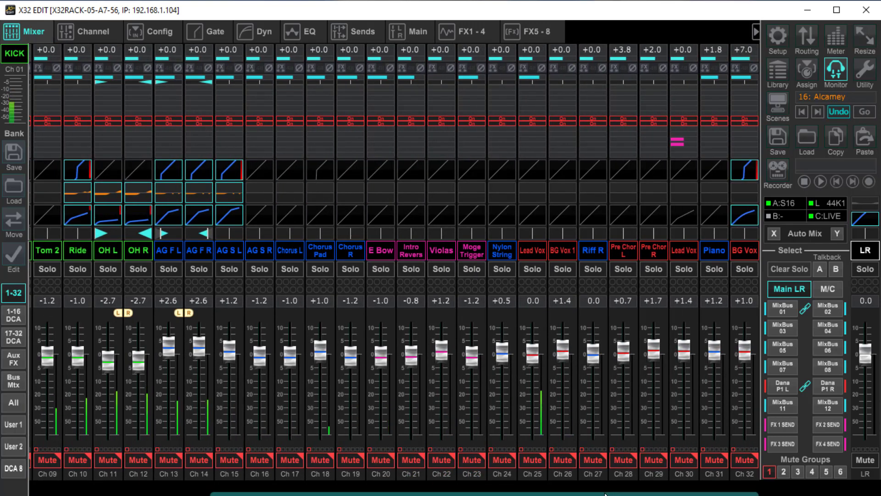
scroll(601, 489, left, 4)
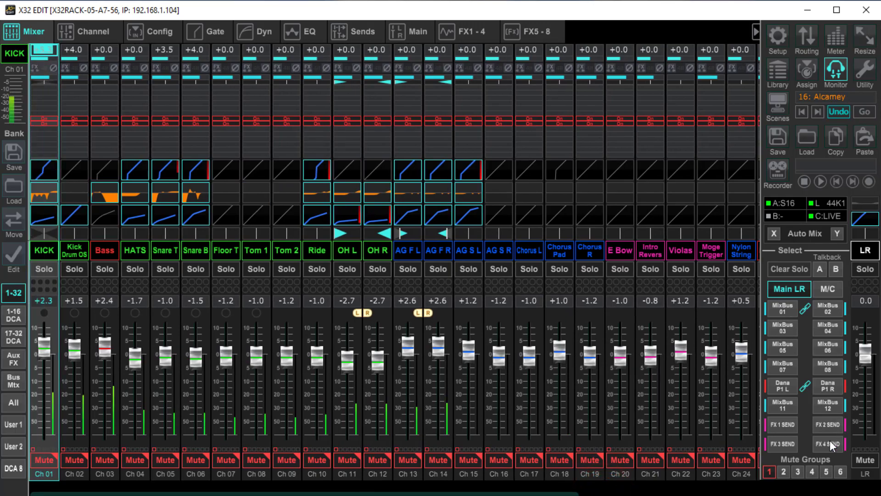
click(778, 170)
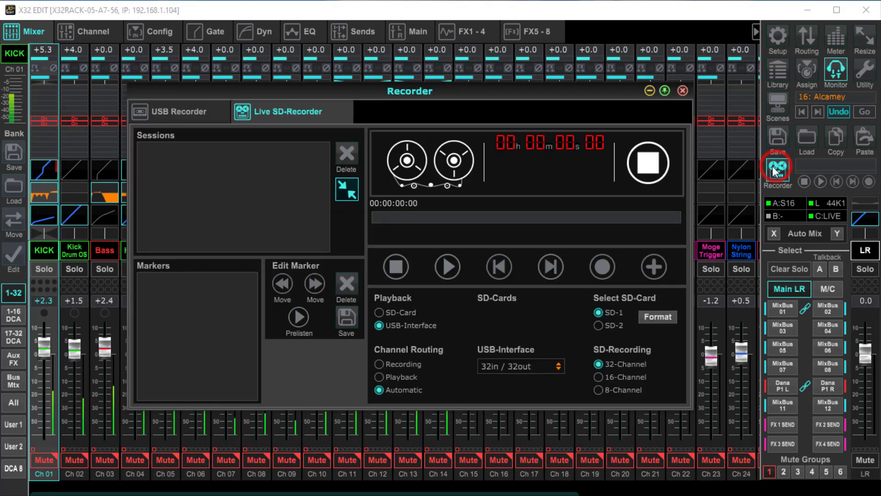
click(200, 112)
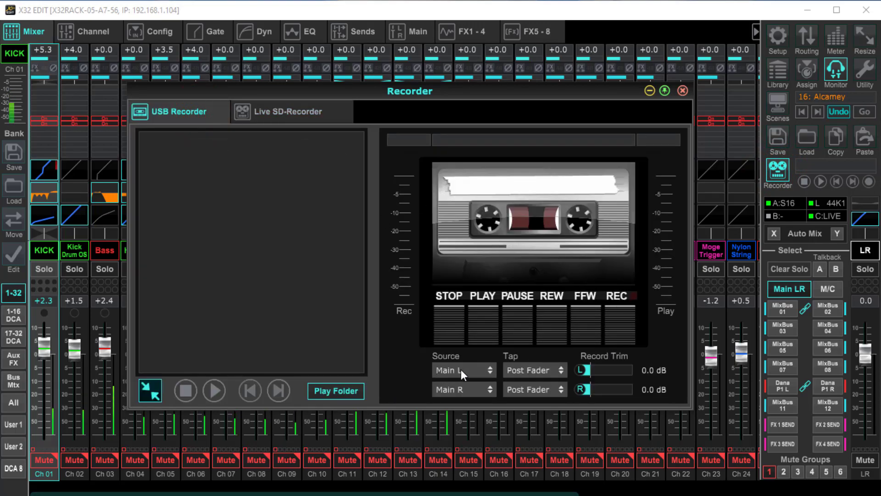
click(519, 371)
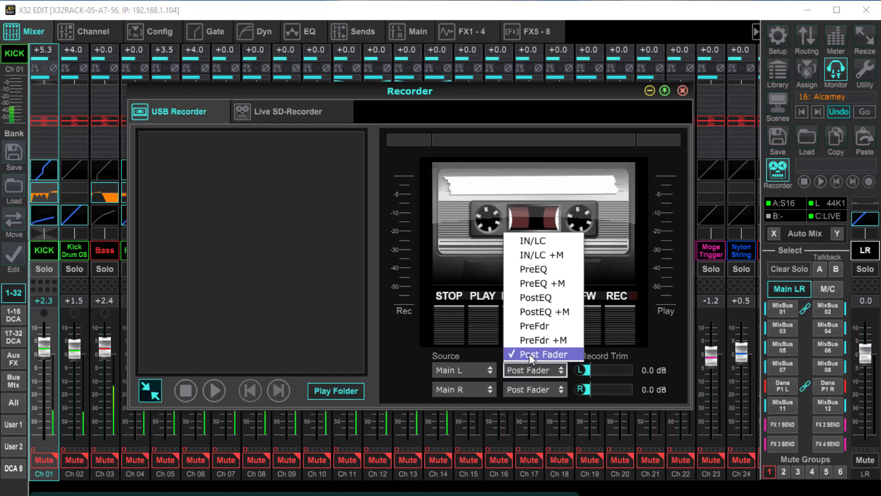
click(456, 373)
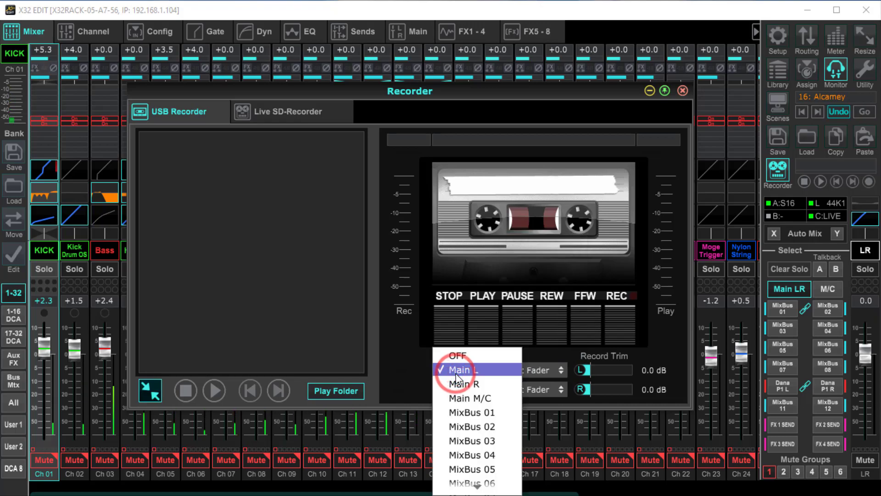
click(456, 373)
Step: Raise the left record trim to 5.0 dB and return it to 0.0 dB
mouse_move(593, 369)
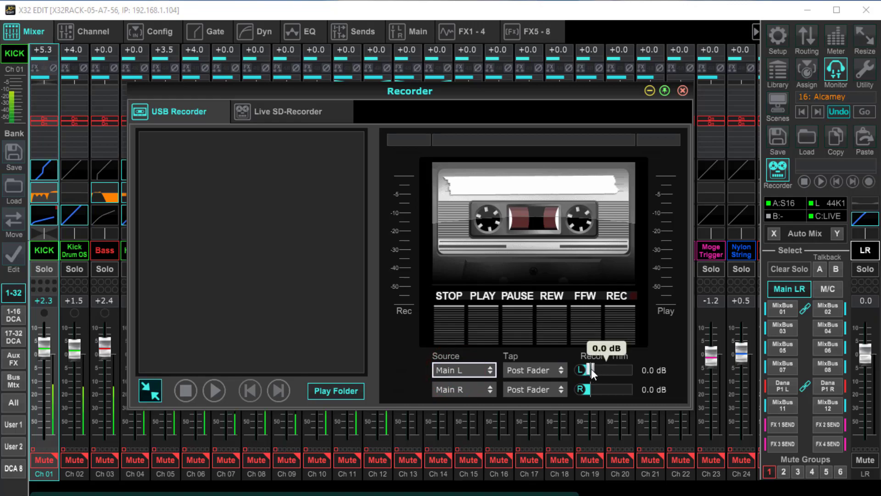
drag(592, 368, 640, 373)
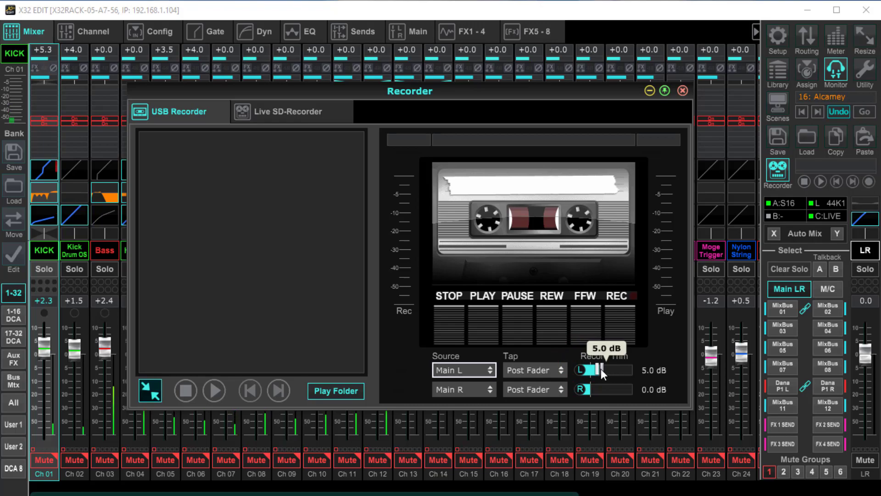
drag(601, 368, 572, 371)
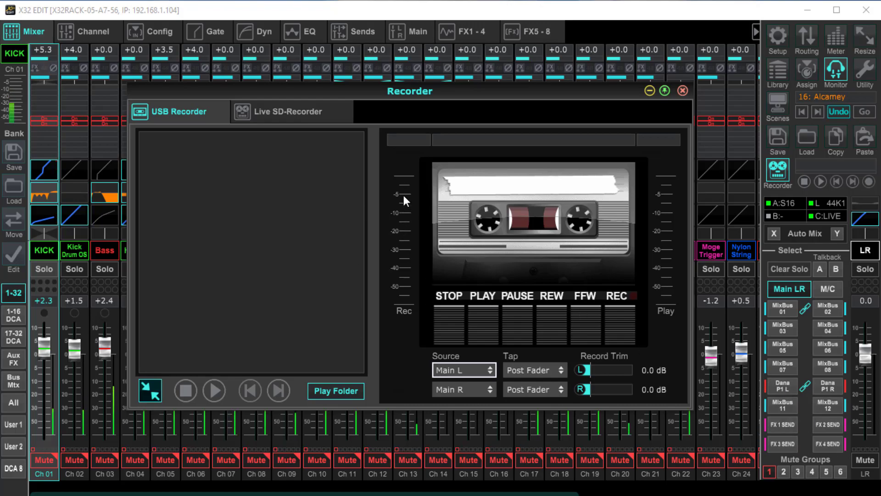
Step: Release mute group 1 to feed the mix to the recorder, switching the group on and off once more
click(769, 470)
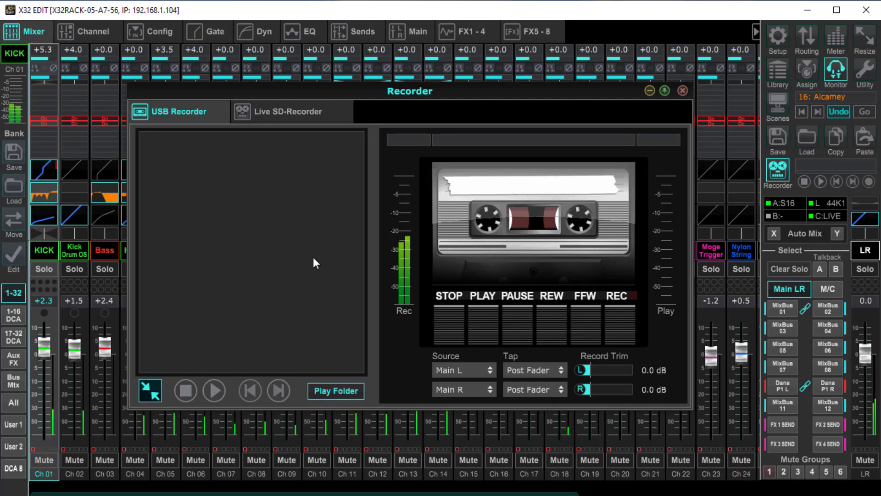
click(770, 471)
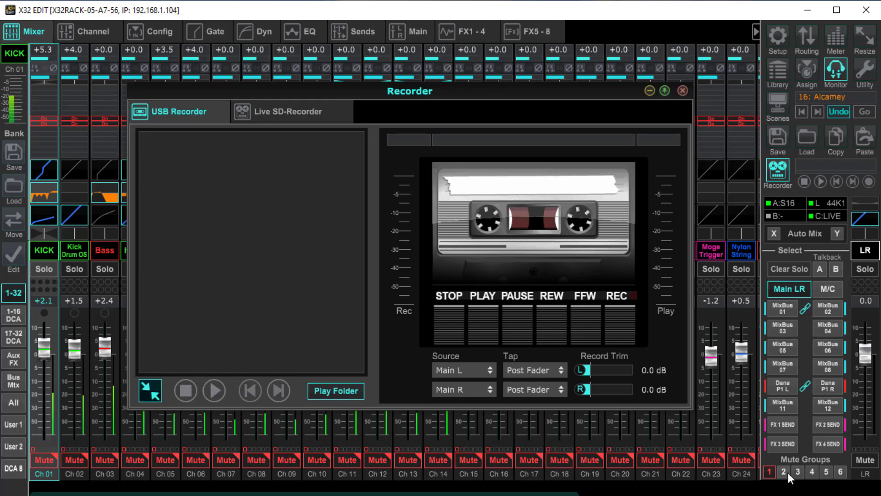
click(768, 473)
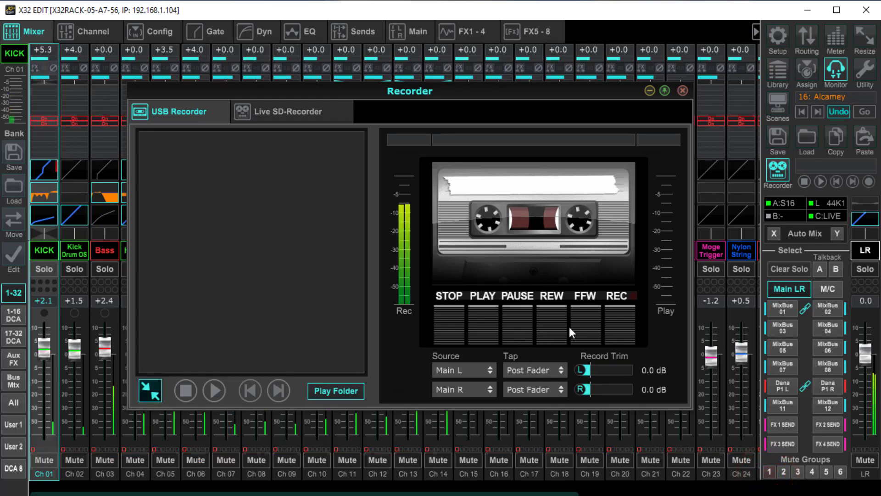
Step: Record about 28 seconds of the main mix with the USB Recorder, stop it, and re-engage mute group 1
click(614, 323)
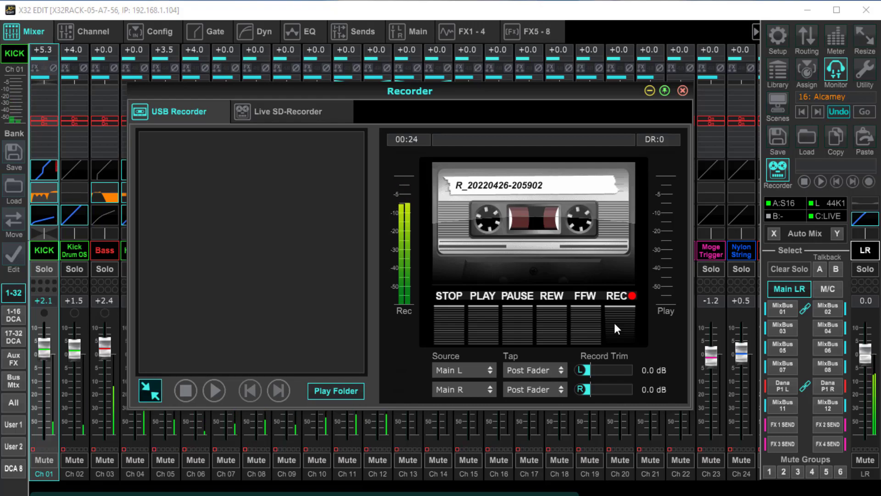
click(454, 323)
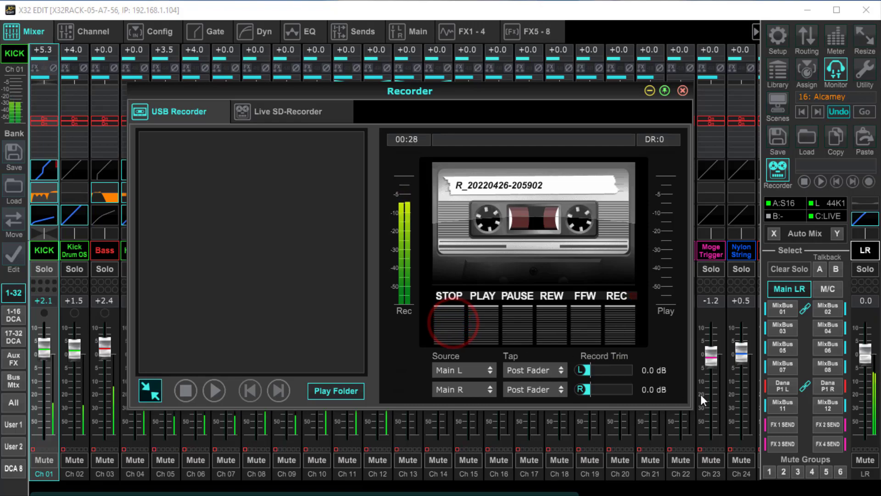
click(769, 471)
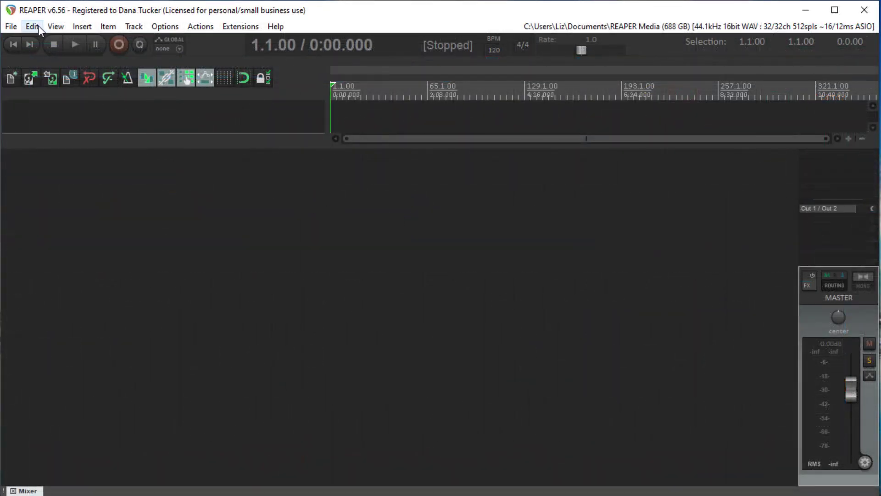
click(74, 27)
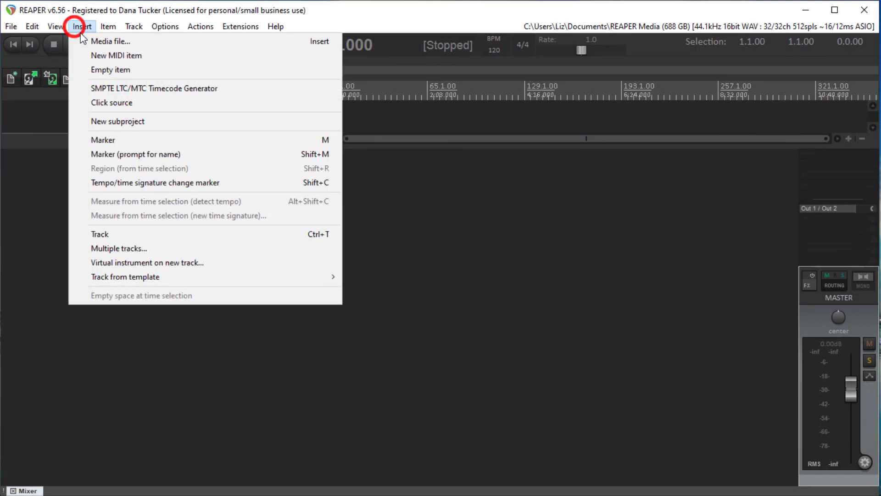
click(91, 40)
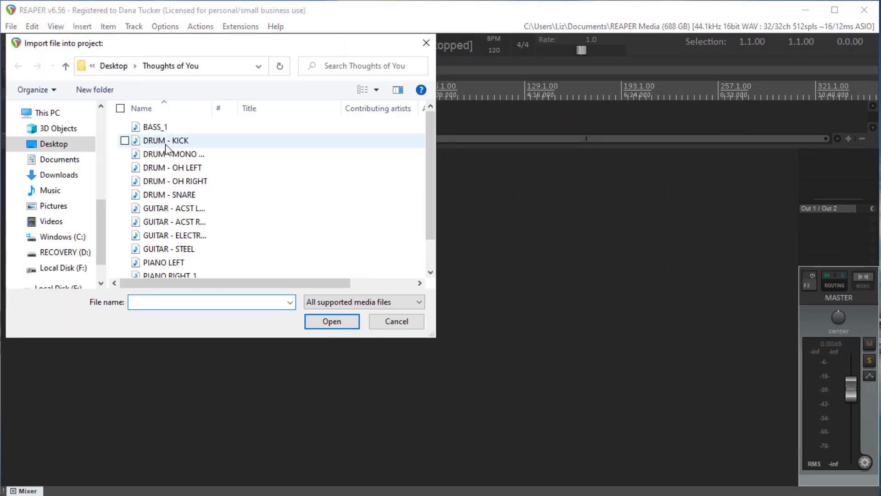
click(58, 267)
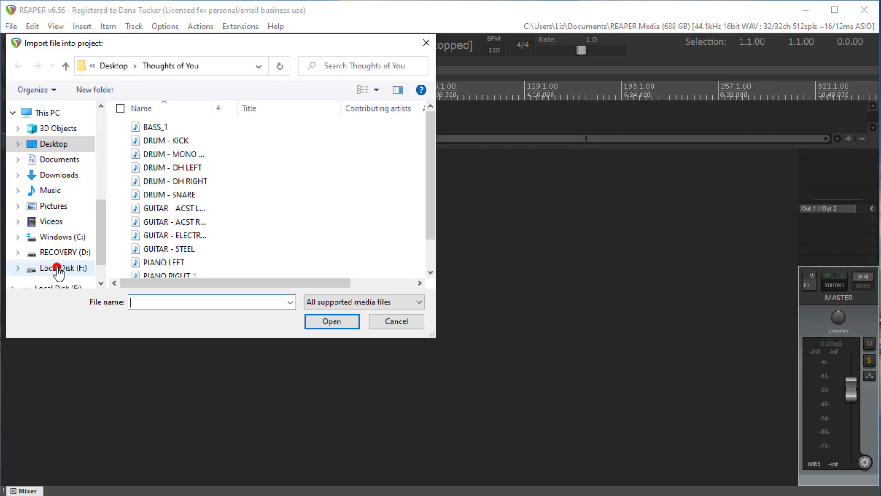
double_click(174, 127)
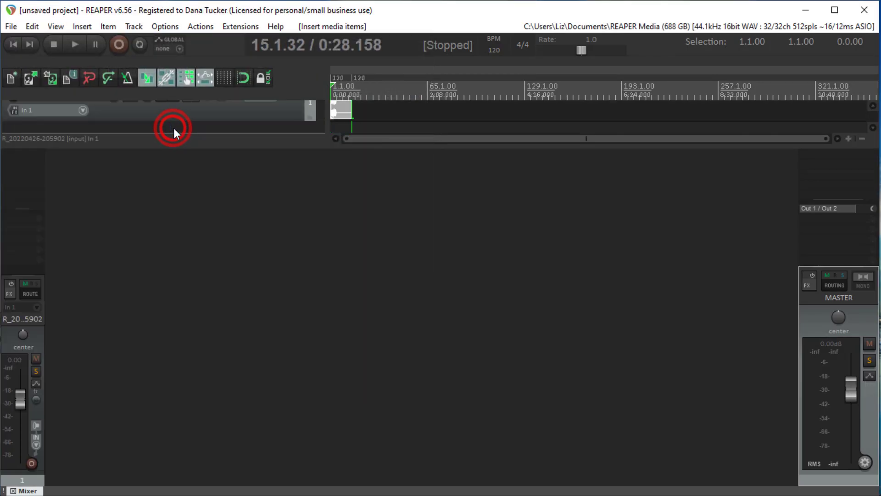
Step: Return the playhead to the project start and enlarge the arrange area and the imported track's height
click(14, 45)
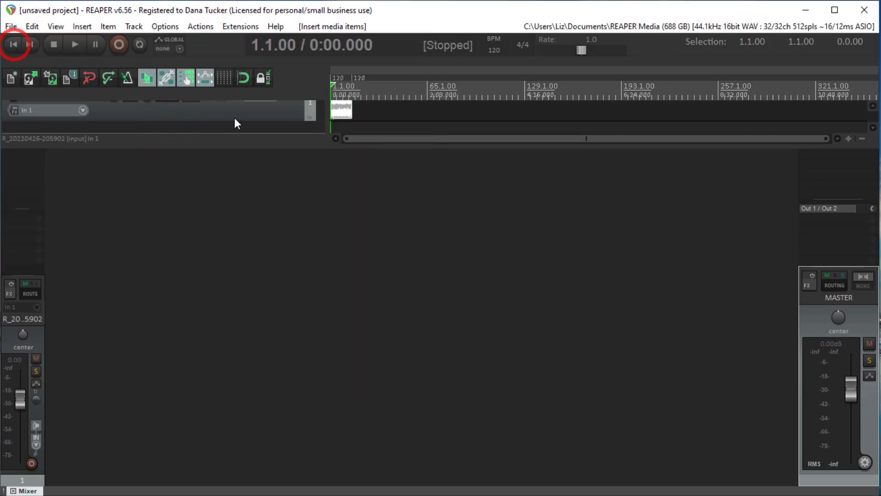
drag(272, 147, 271, 205)
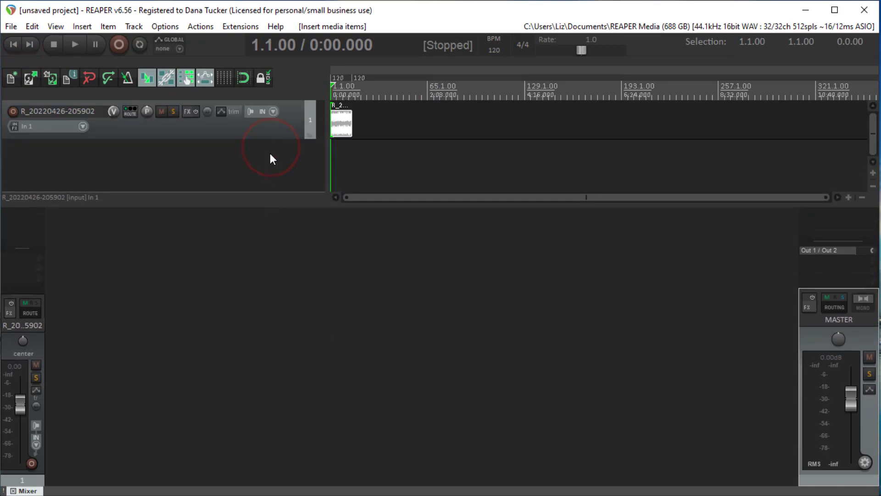
drag(270, 138, 267, 184)
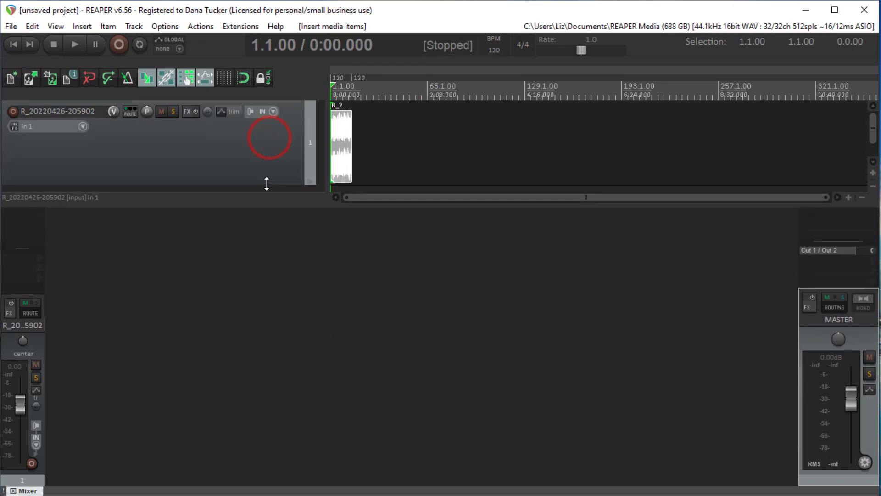
double_click(342, 142)
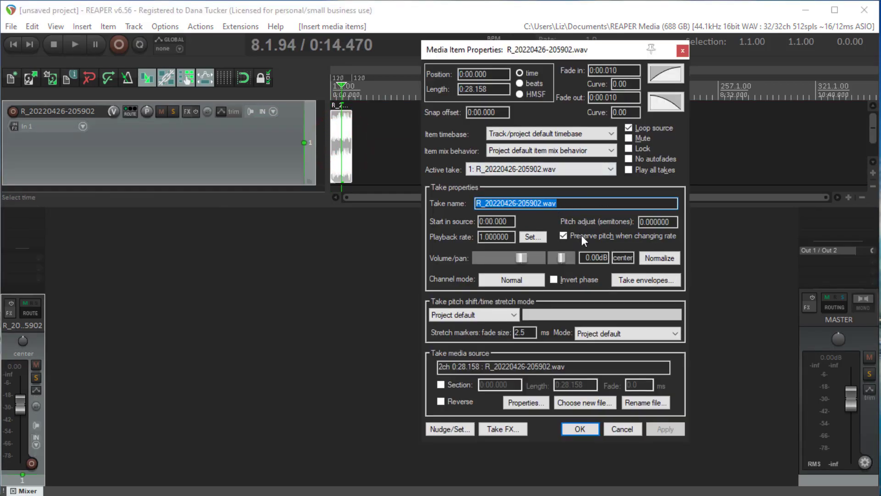
click(656, 258)
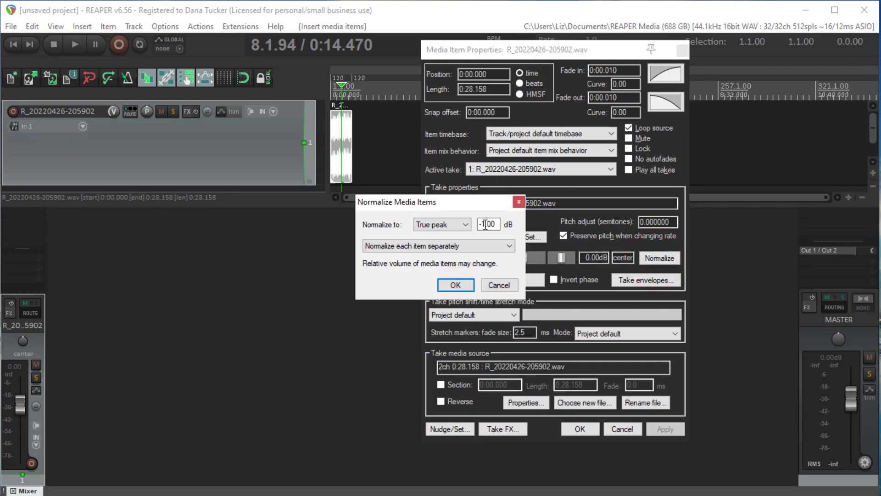
drag(484, 225, 505, 225)
text(-0.1)
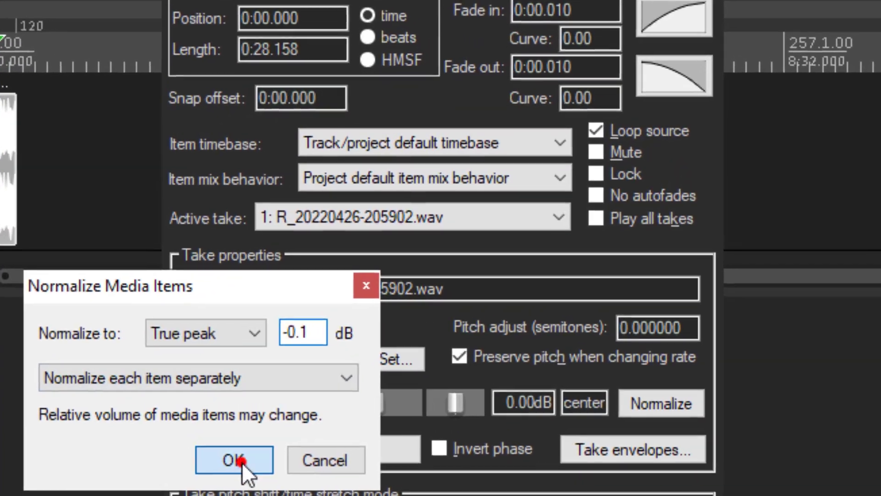
click(408, 322)
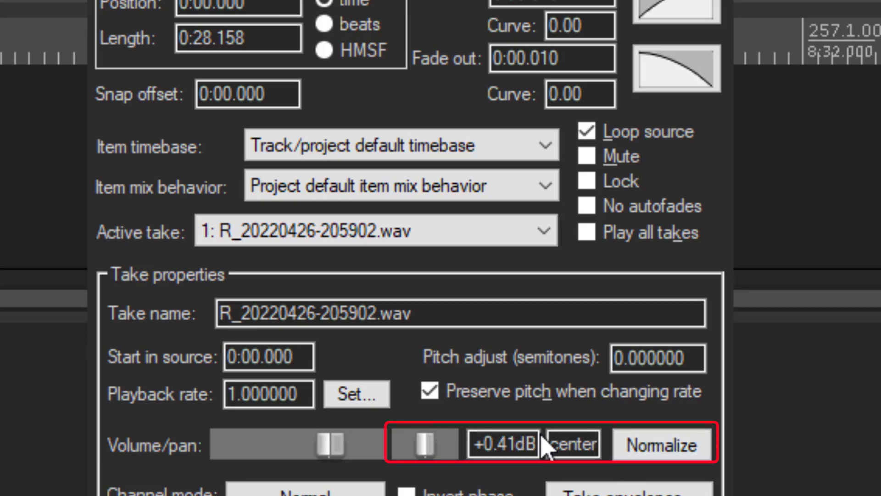
click(507, 444)
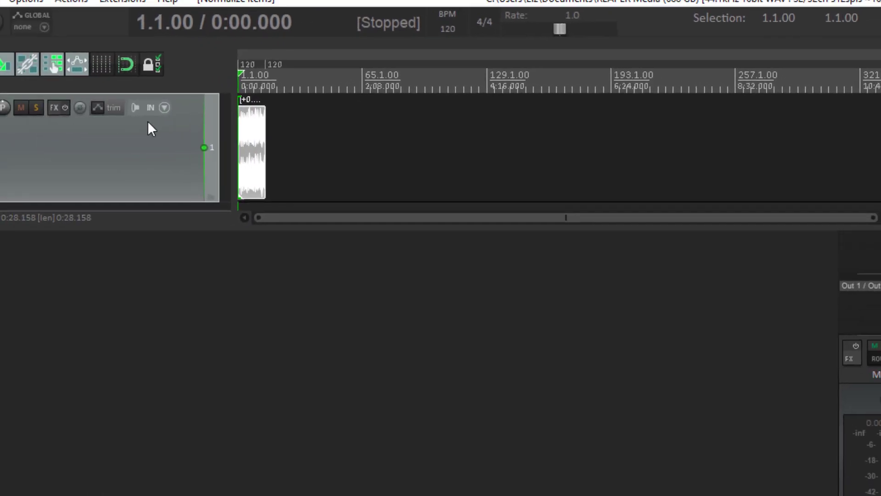
scroll(288, 147, up, 8)
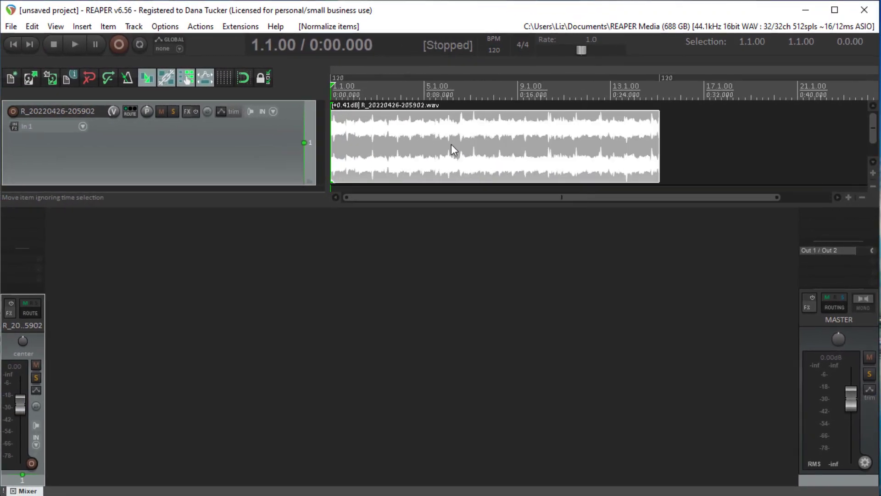
scroll(459, 144, up, 3)
scroll(468, 142, down, 3)
click(233, 29)
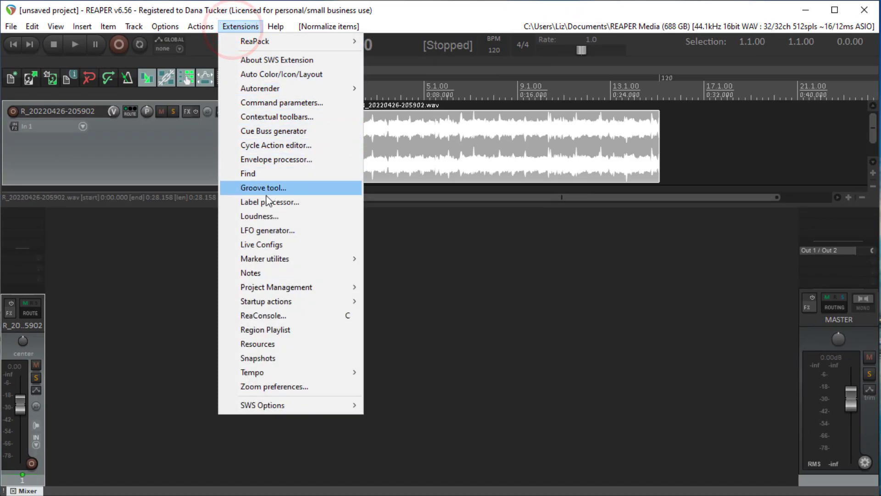
click(258, 218)
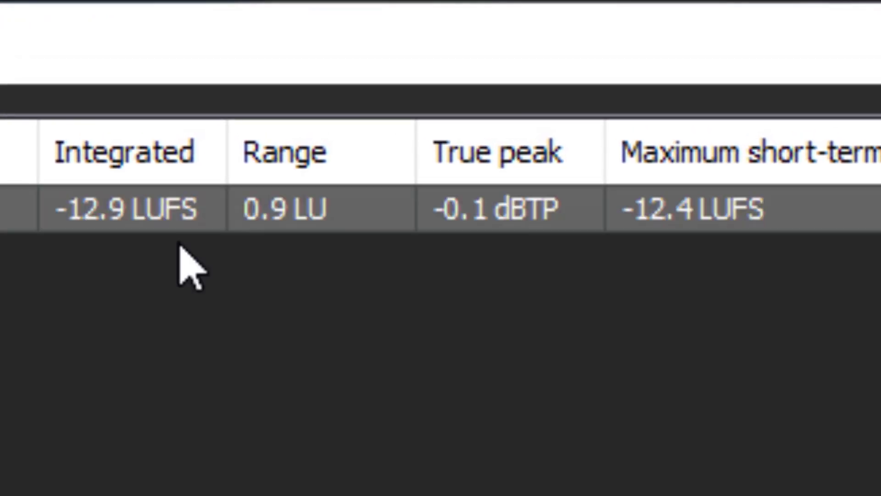
click(129, 222)
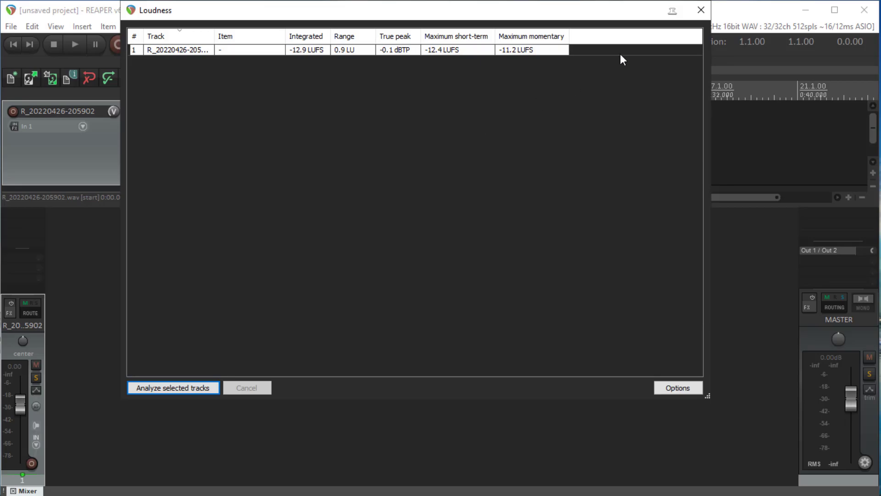
Step: Close the loudness analysis and set up a render of the project named untitled1234567 with the tail turned off
click(700, 13)
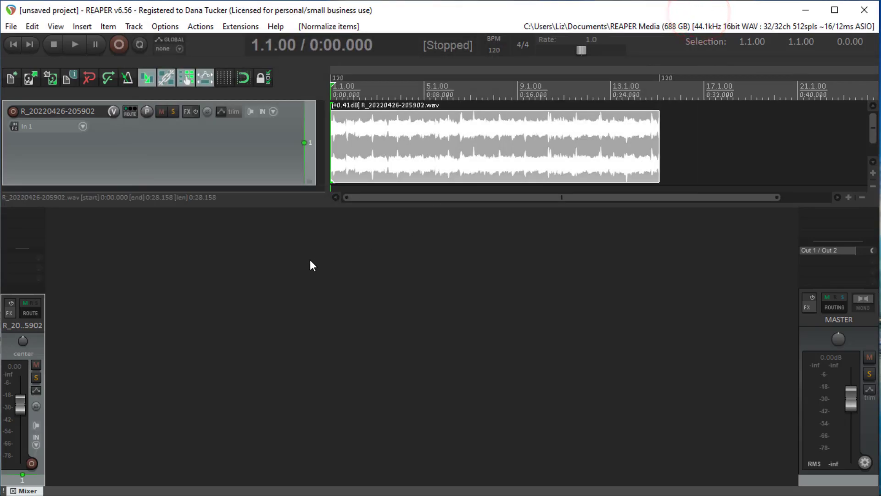
click(12, 27)
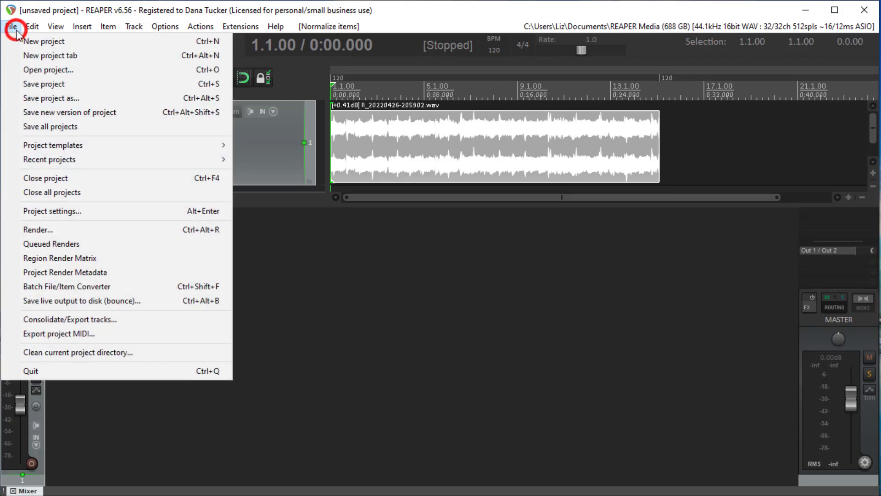
click(41, 229)
click(488, 156)
text(1234567)
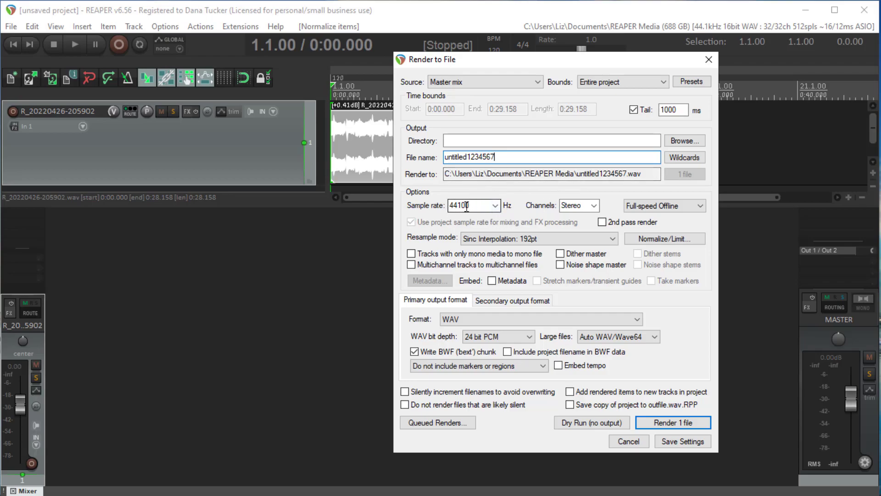
click(415, 351)
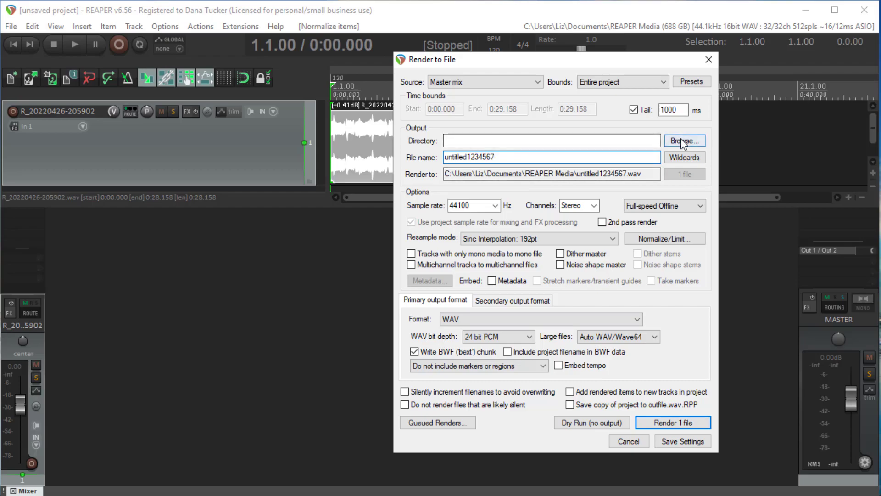
click(634, 110)
Step: Set the render directory to the Desktop, then render the master mix as a 24-bit WAV and close the render report
click(681, 140)
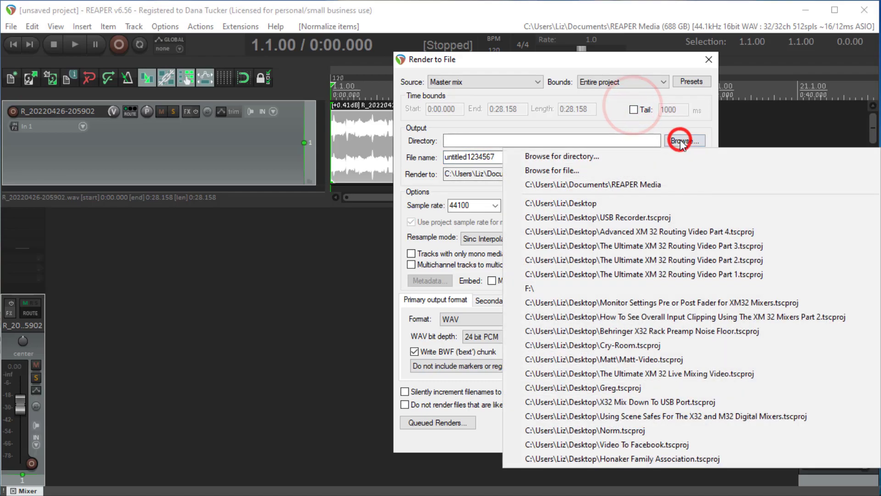
click(569, 156)
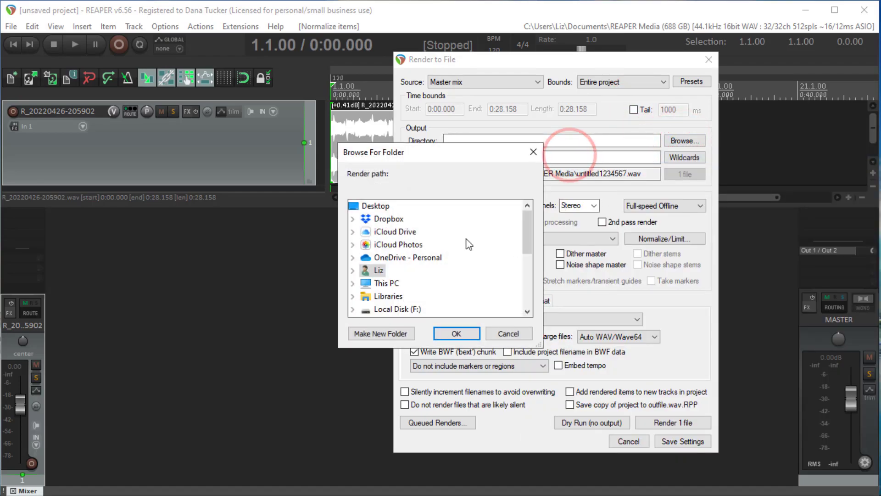
click(378, 207)
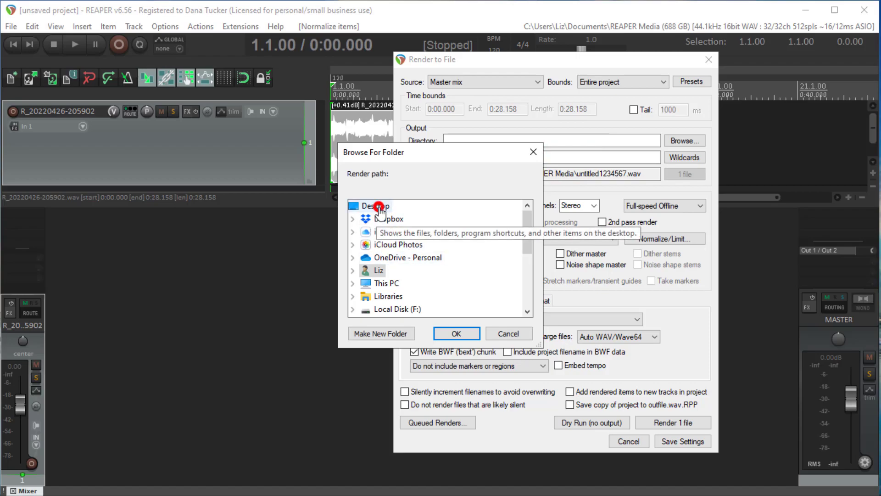
click(456, 333)
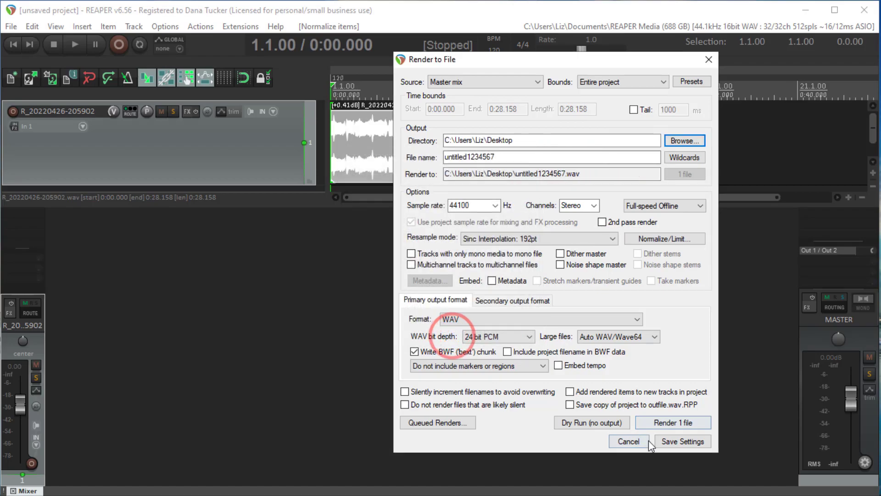
click(673, 422)
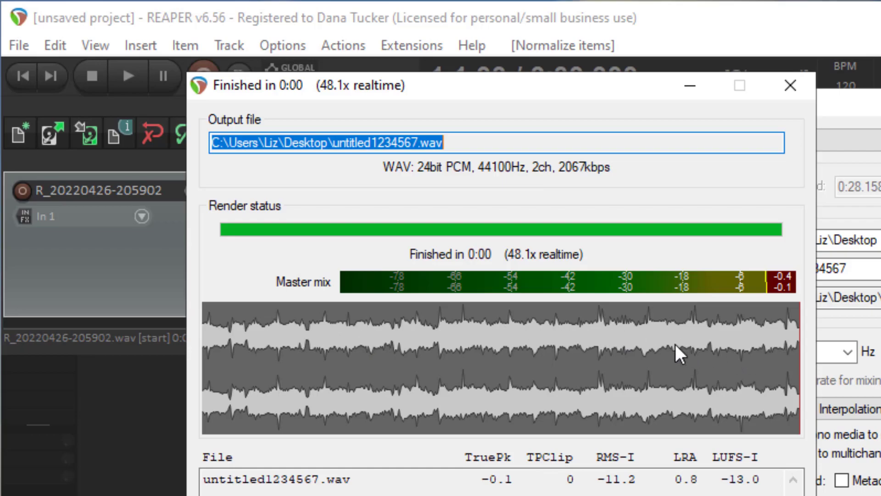
click(790, 88)
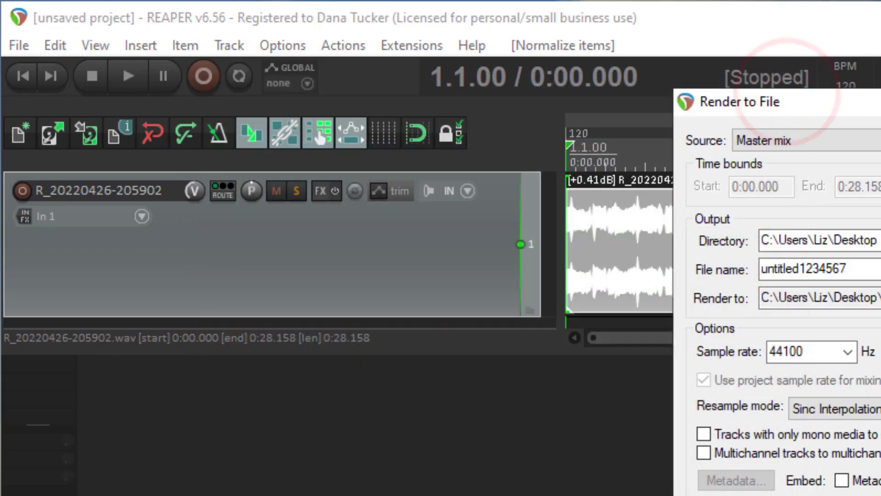